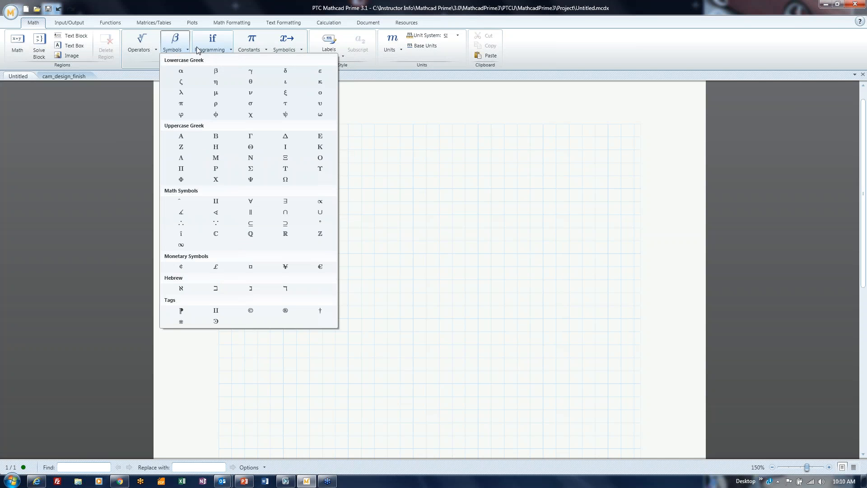
Look over the programming operators, the math symbols, the help and learning resources, and the data import and export commands
left_click(210, 48)
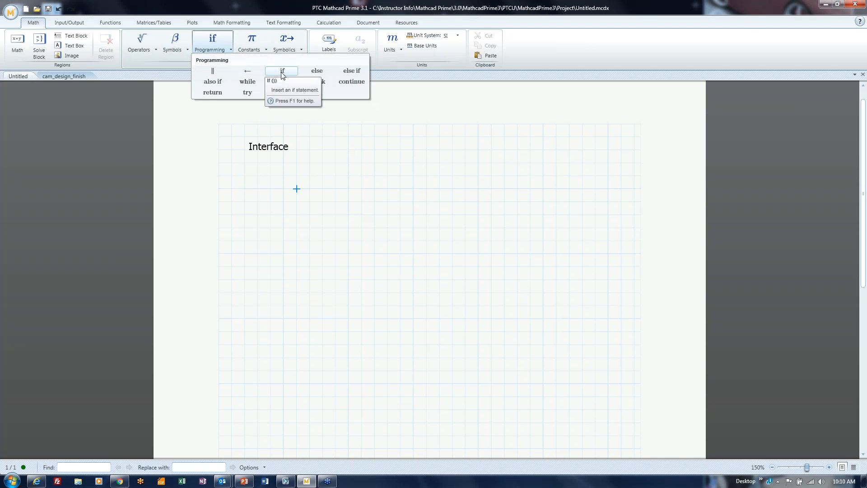
left_click(175, 43)
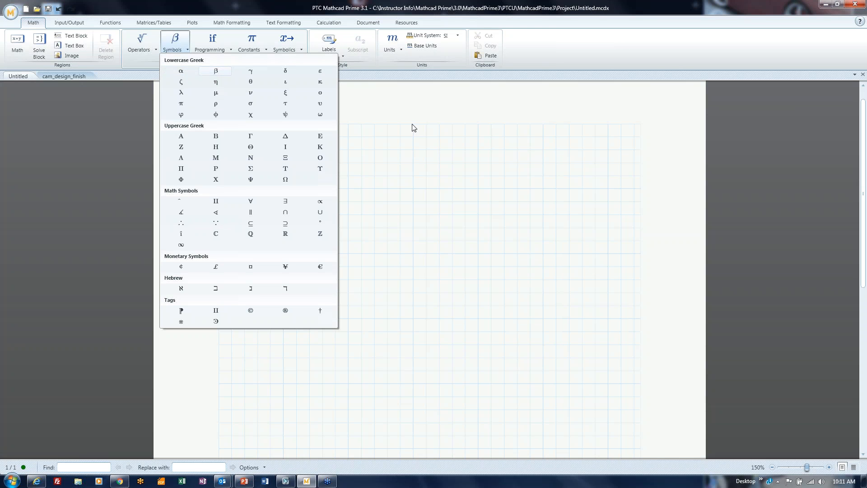
left_click(437, 200)
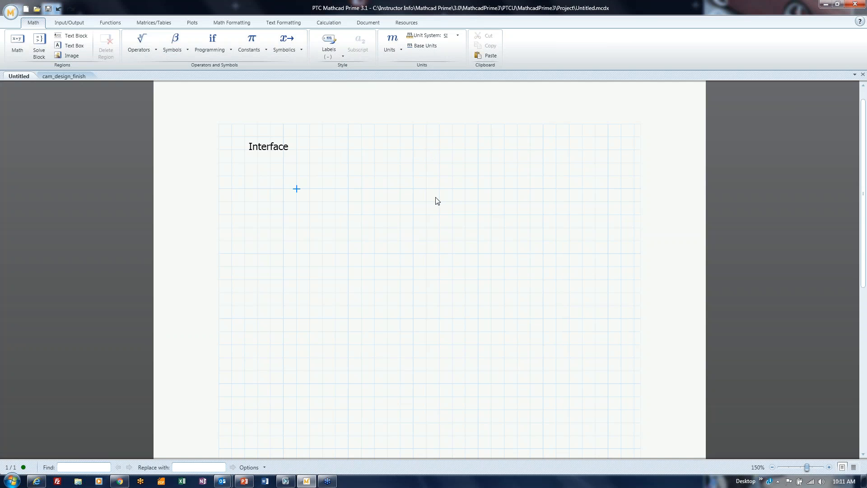
left_click(414, 27)
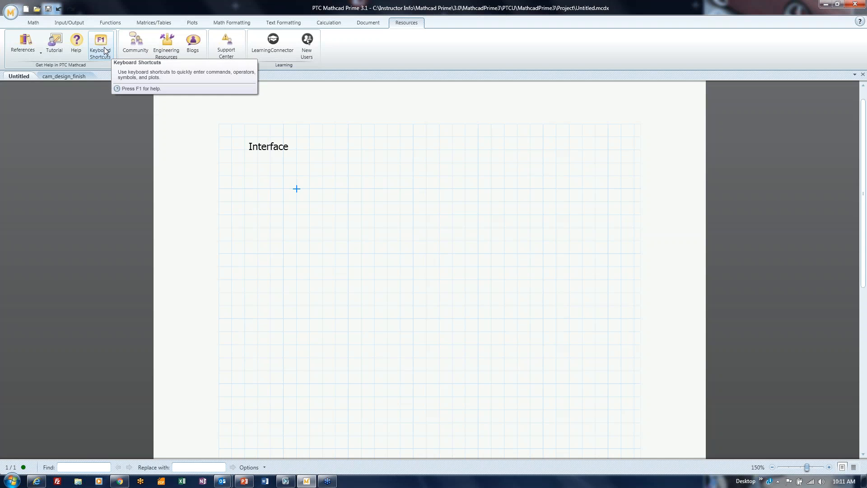
left_click(36, 25)
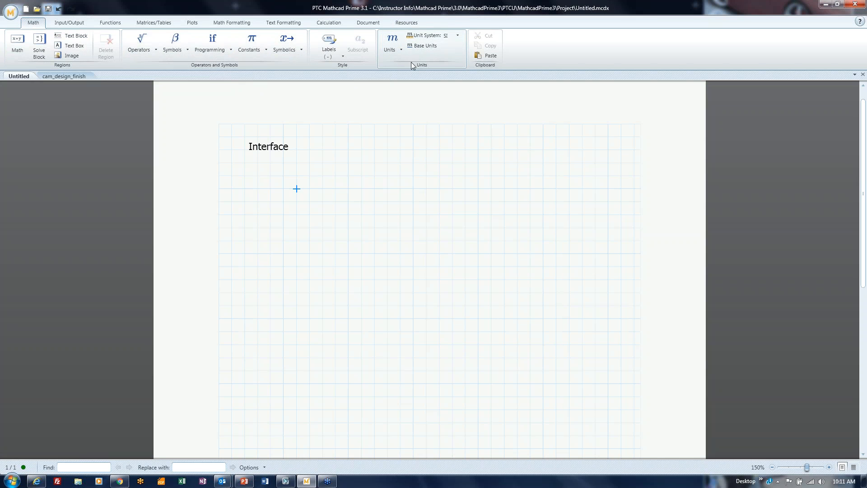
left_click(70, 21)
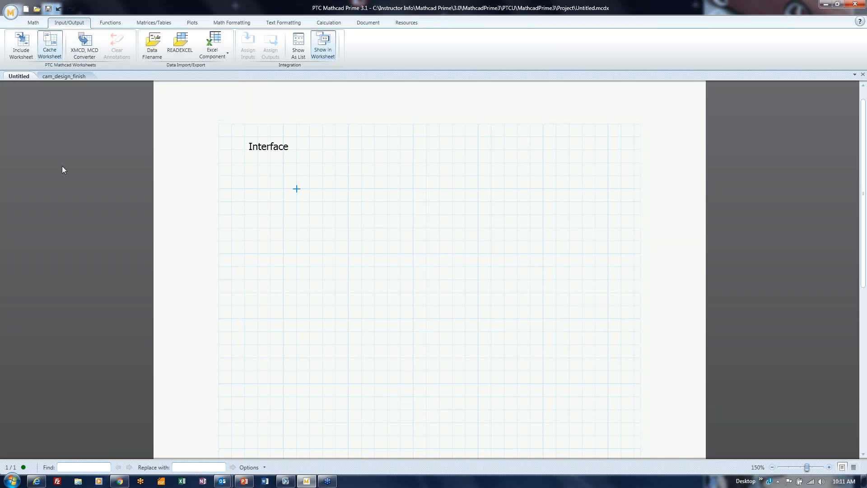
Look through the built-in function categories, open the searchable list of all functions, and close it
left_click(103, 23)
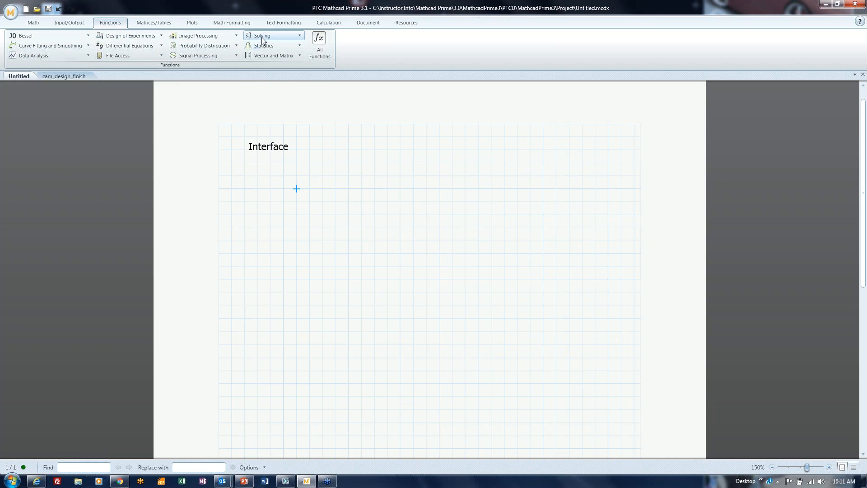
left_click(322, 45)
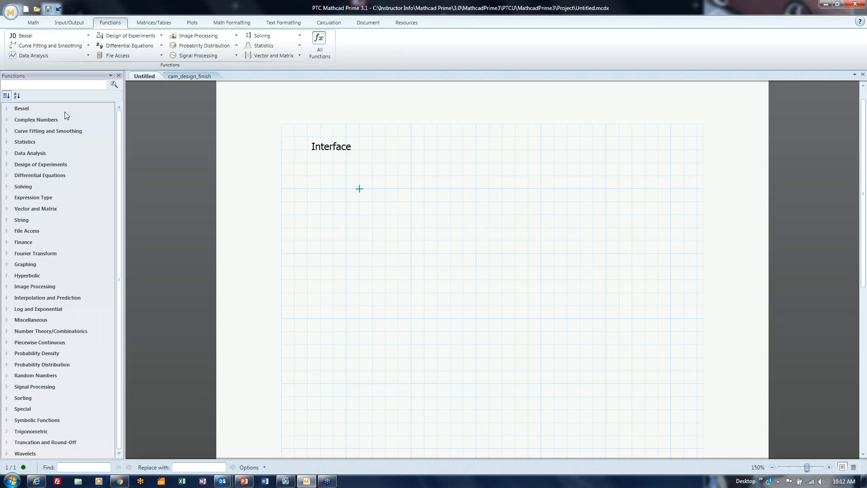
left_click(43, 85)
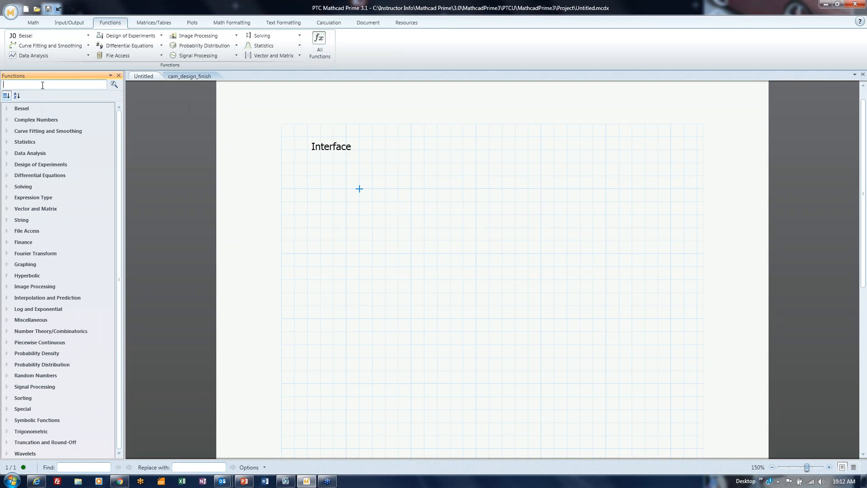
left_click(119, 75)
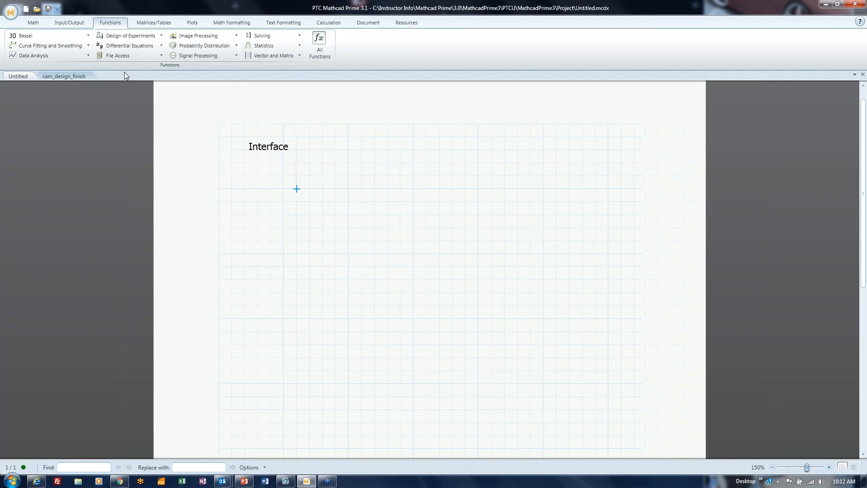
Look over the matrix and table commands and the plot types available for insertion
left_click(153, 22)
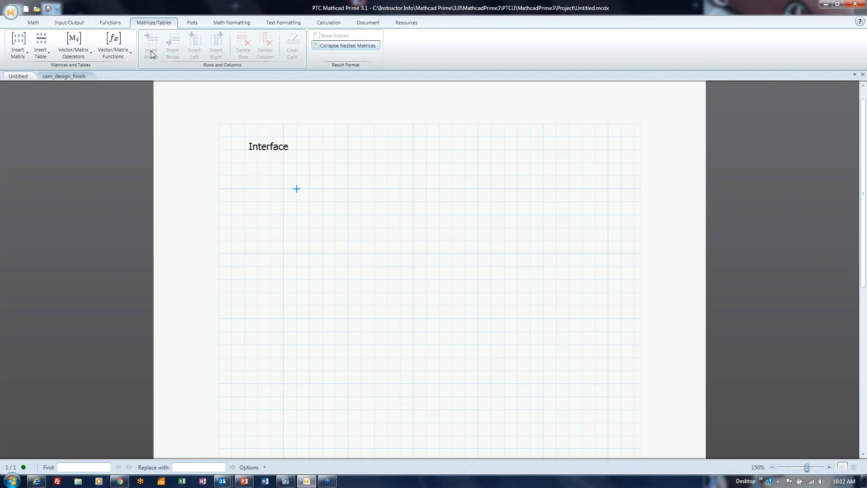
left_click(191, 23)
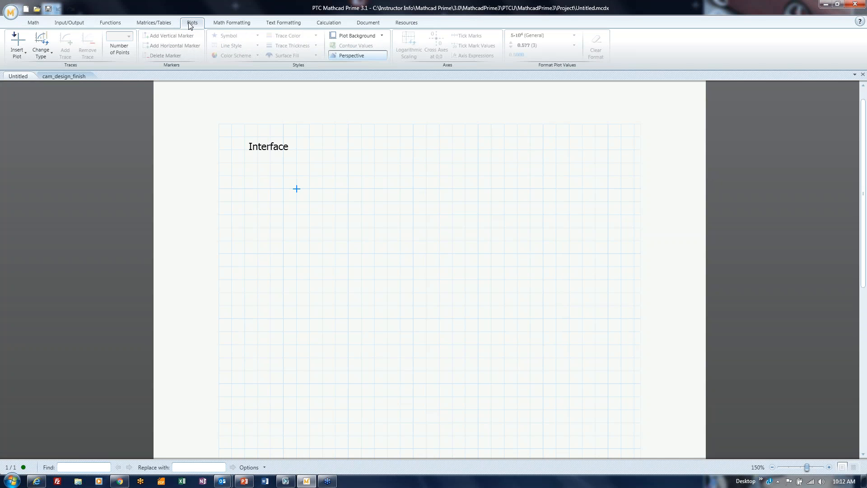
left_click(16, 53)
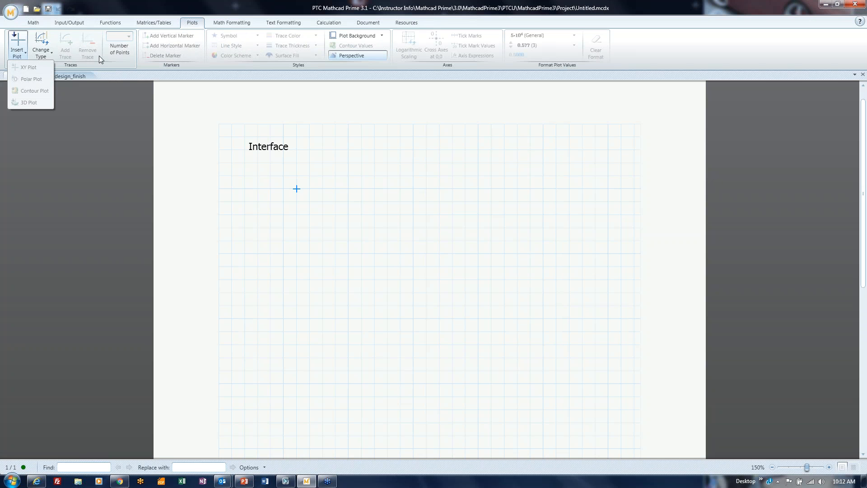
left_click(80, 134)
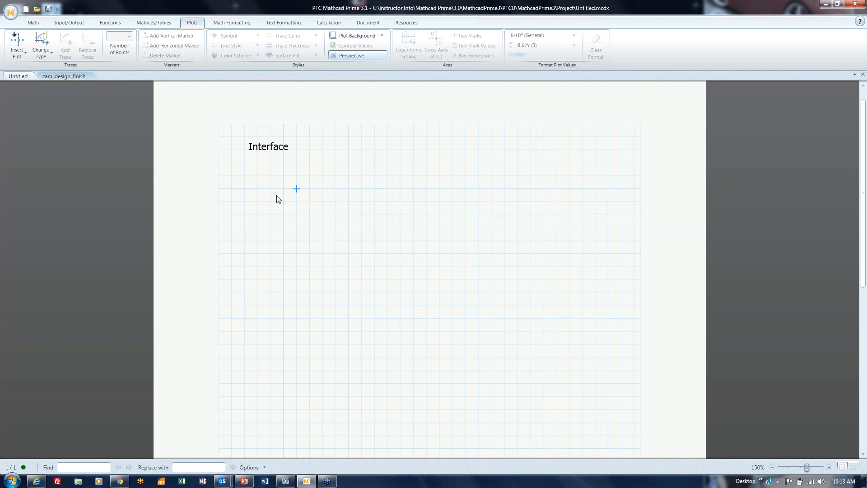
Define the function f(x):=sin(x) in a math region below the Interface heading
left_click(284, 207)
type("f")
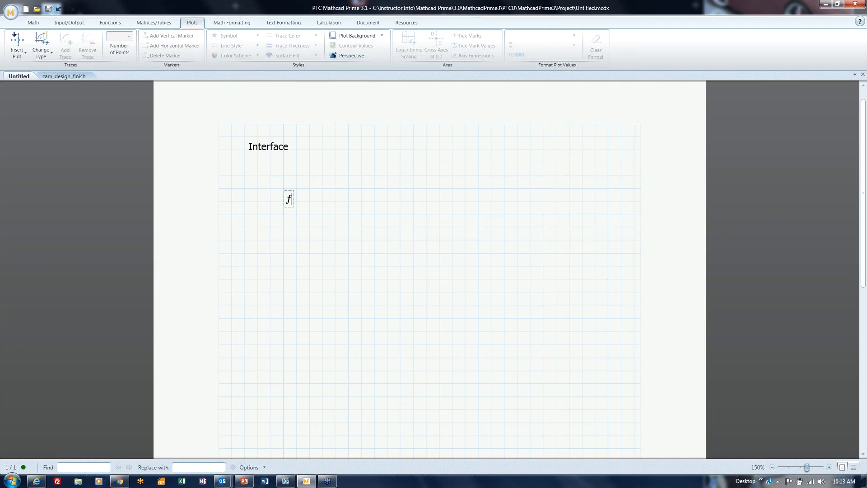
type("(x):=")
type("sin(x")
left_click(377, 280)
Insert an empty XY plot and move it directly beneath the f(x) definition
left_click(387, 254)
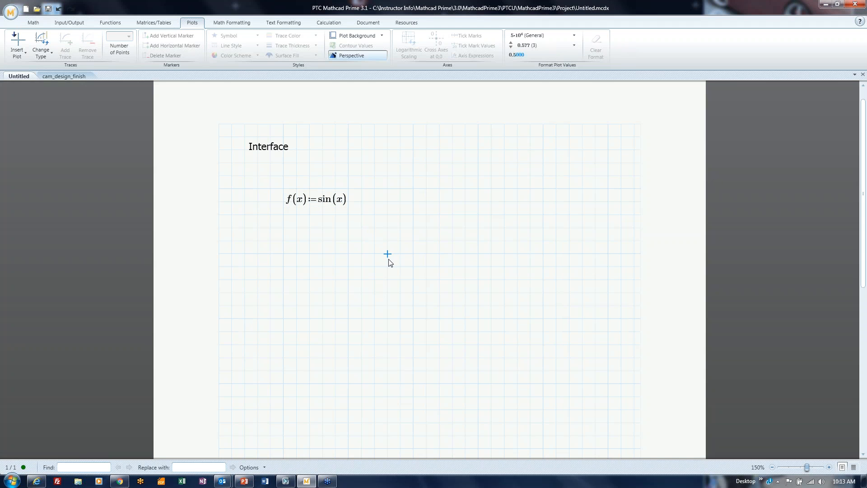
left_click(15, 58)
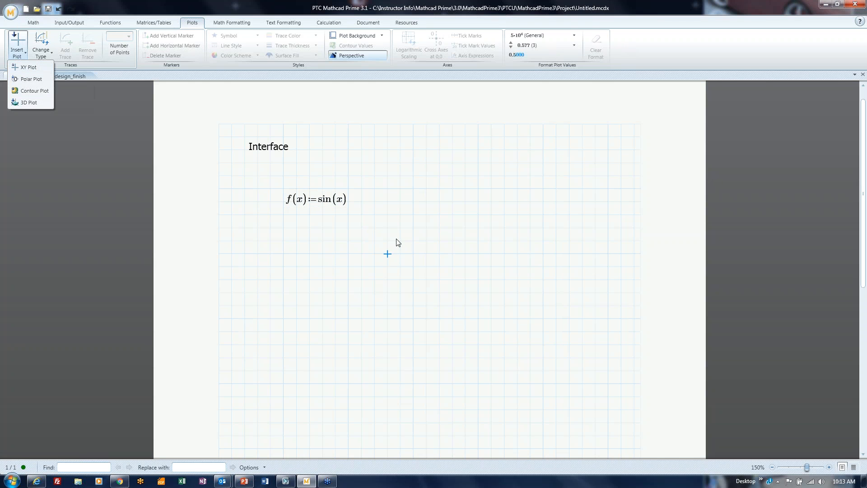
left_click(404, 243)
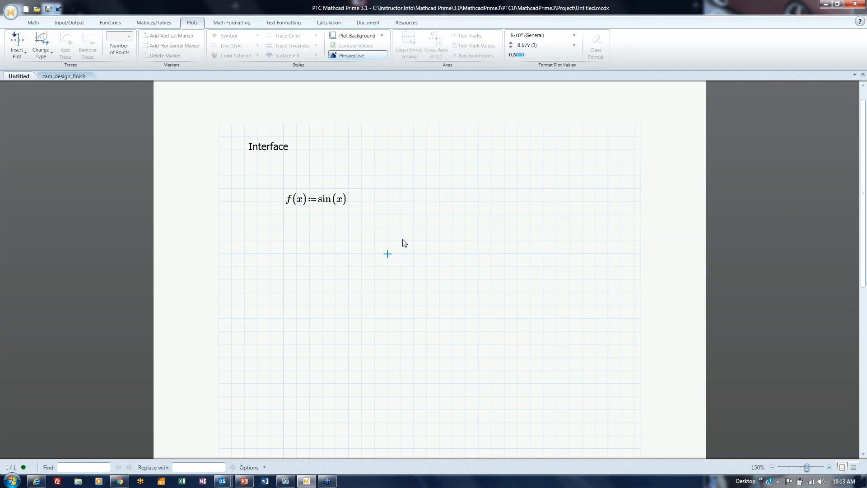
key("ctrl+2")
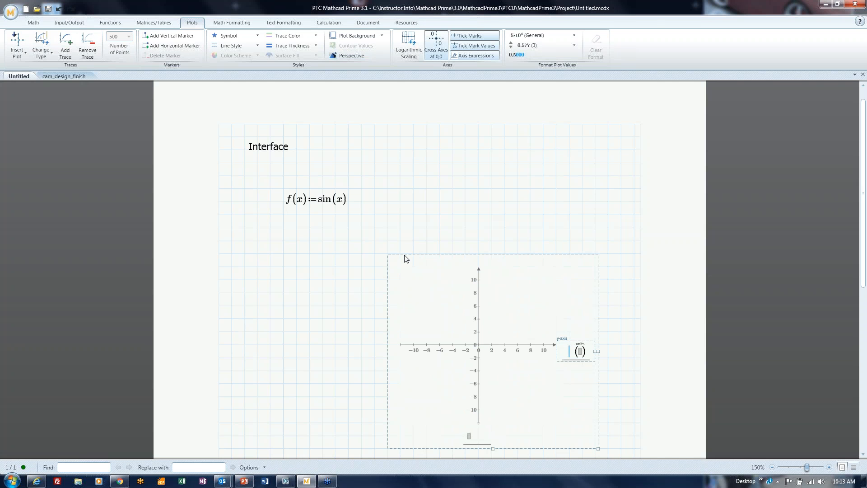
left_click_drag(405, 254, 314, 216)
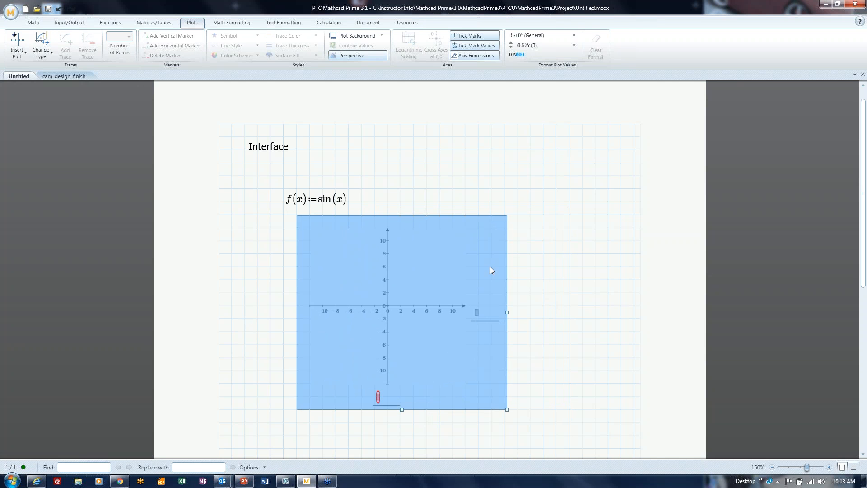
left_click_drag(385, 220, 352, 231)
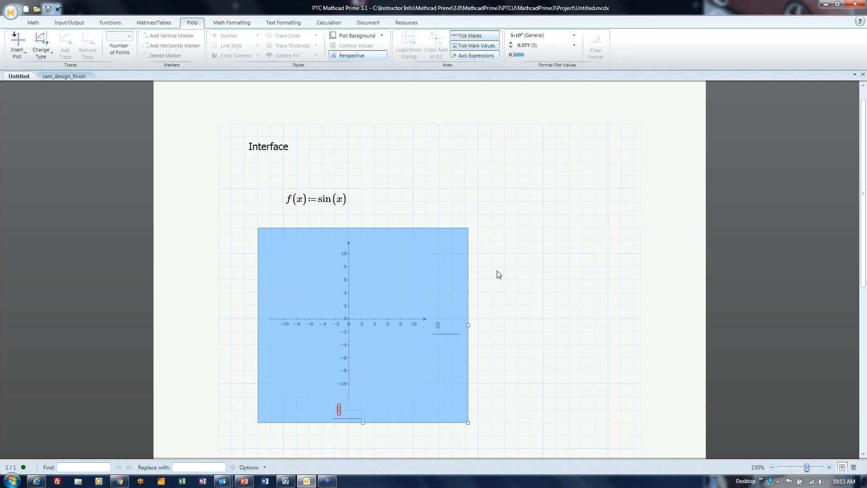
left_click(506, 323)
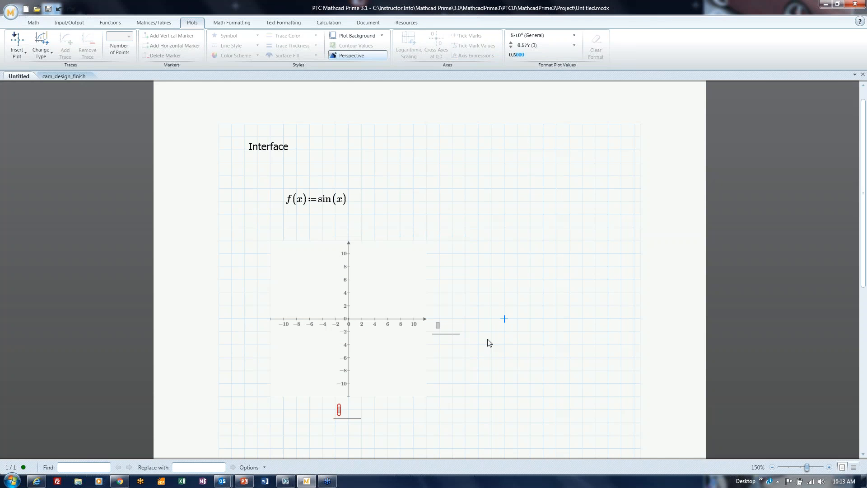
Plot the sine function by entering f(x) on the y-axis and x on the x-axis
left_click(438, 325)
type("f(x")
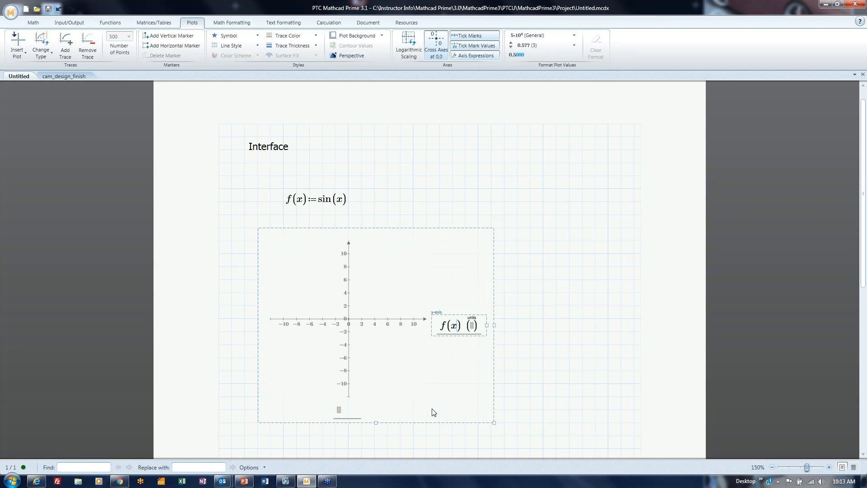
left_click(339, 410)
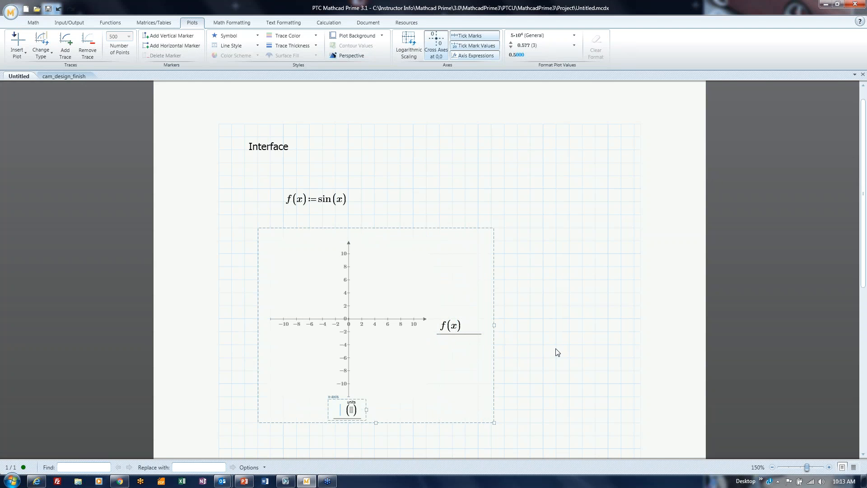
type("x")
left_click(570, 390)
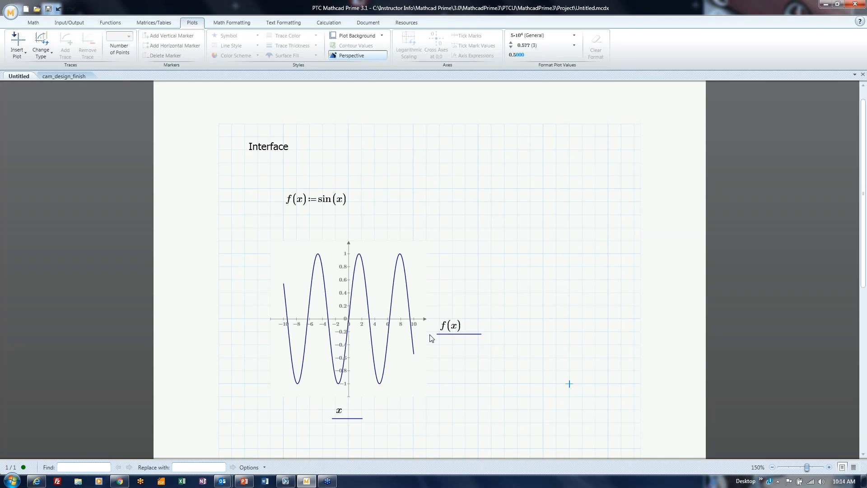
Define a second function g(x):=cos(x) beside the f(x) definition, above the plot
left_click(381, 299)
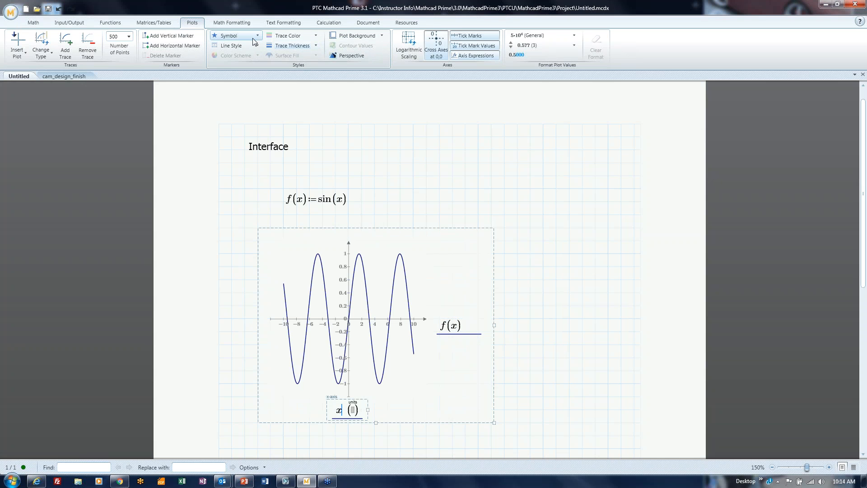
left_click(375, 202)
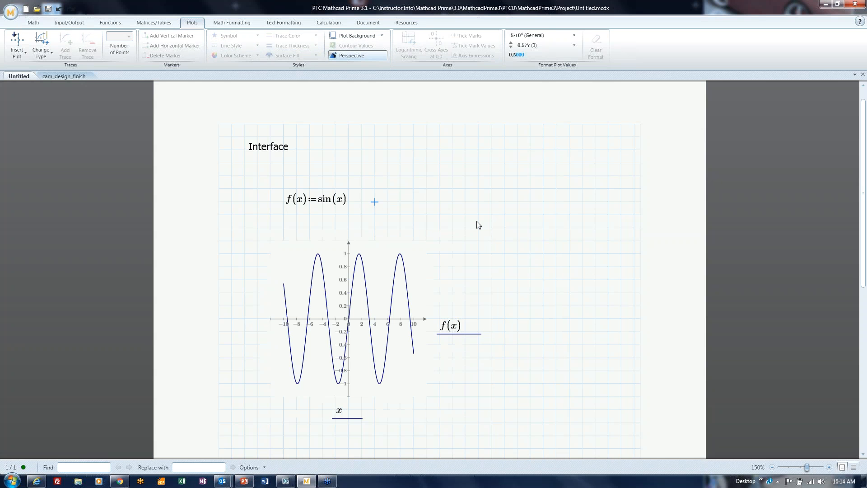
type("g(x):=cos(x")
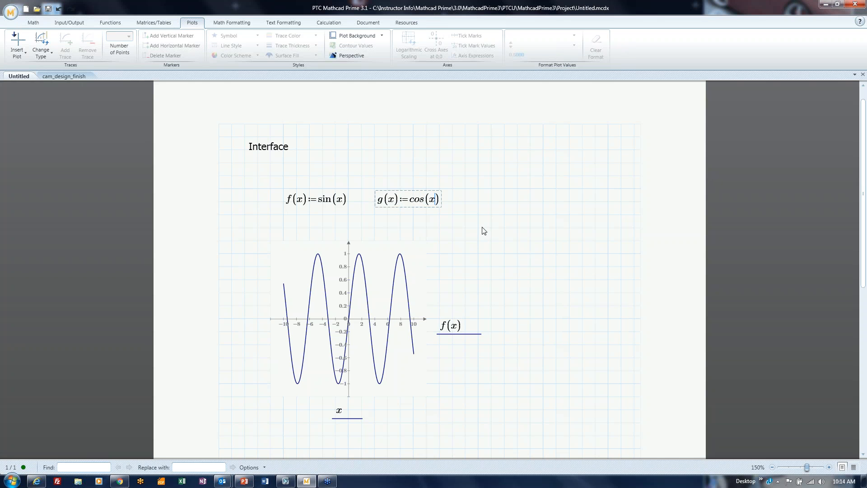
Add a second trace to the plot's y-axis and assign g(x) to it
left_click(460, 326)
left_click(471, 322)
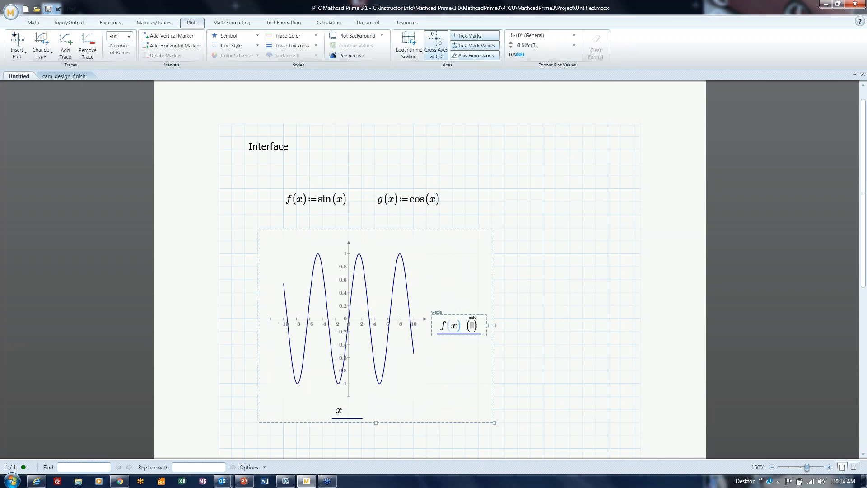
left_click(65, 45)
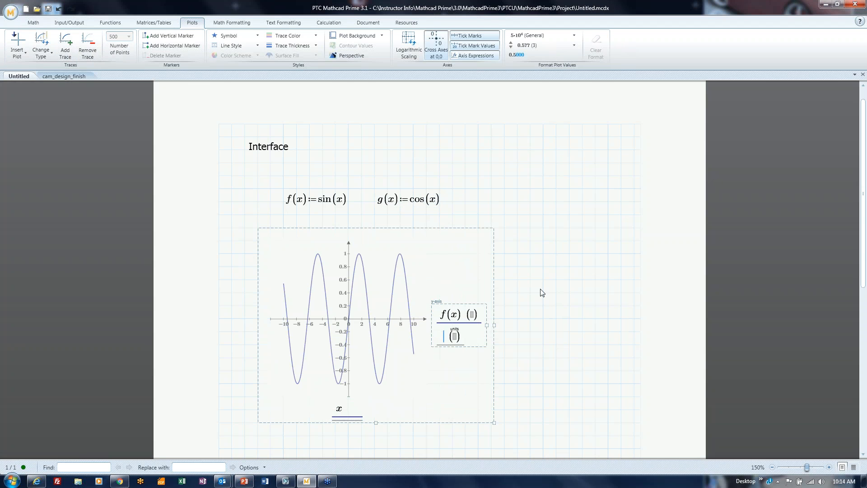
type("g(x")
left_click(544, 306)
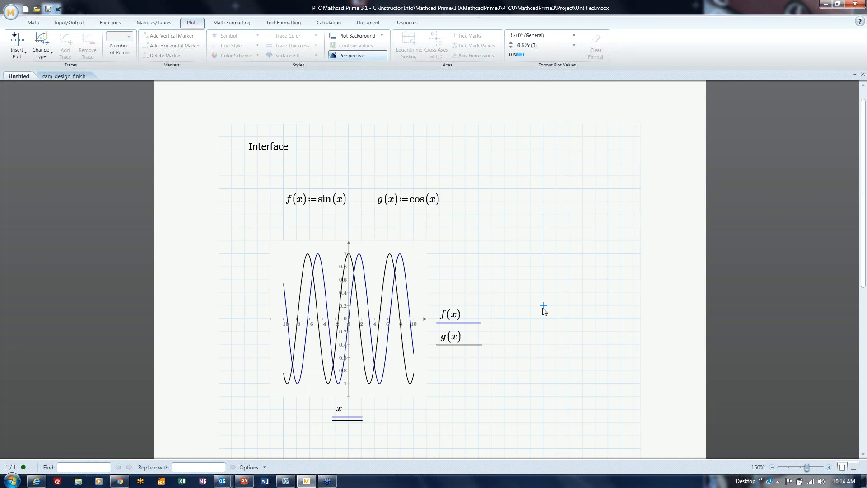
Format the g(x) trace with red colour and the second-thickest line
left_click(447, 340)
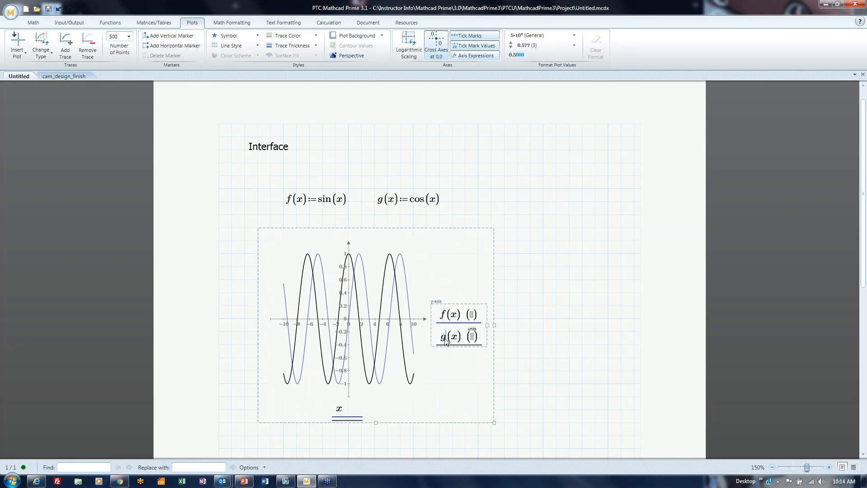
left_click(295, 36)
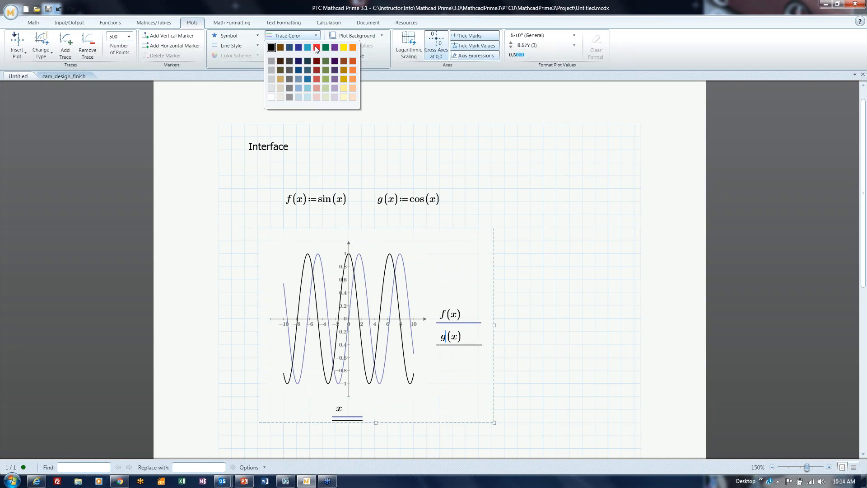
left_click(316, 48)
left_click(303, 46)
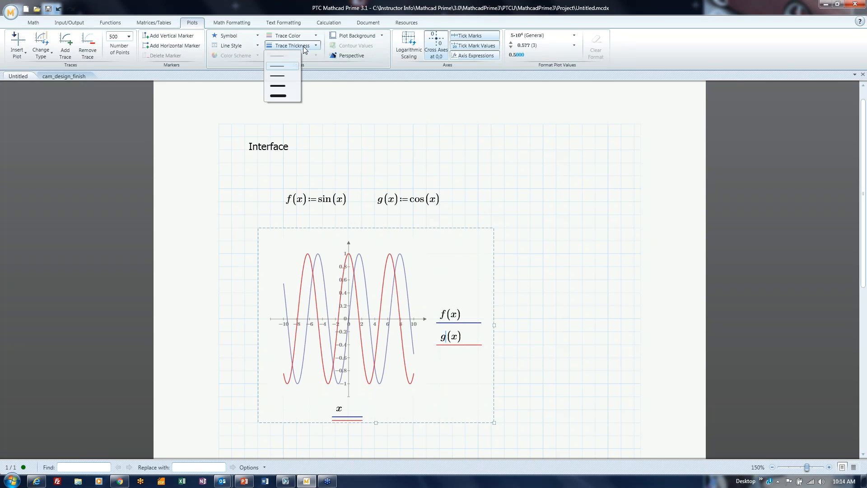
left_click(278, 86)
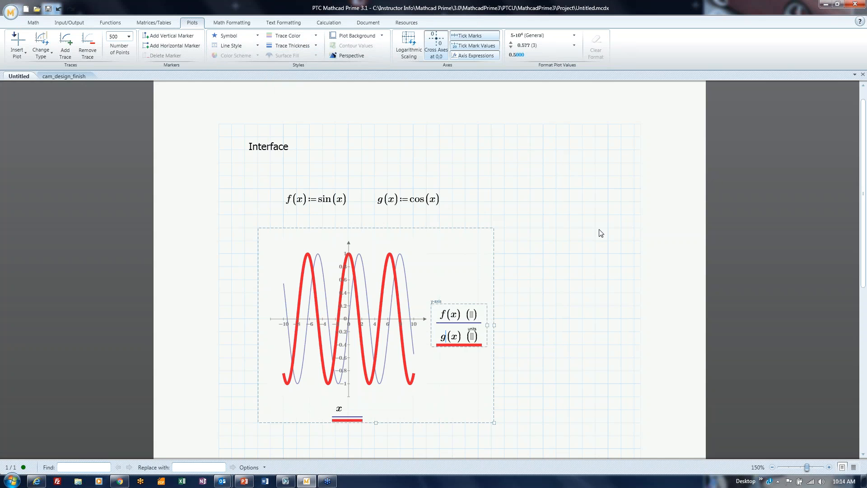
Show the symbol choices available for the g(x) trace
left_click(234, 37)
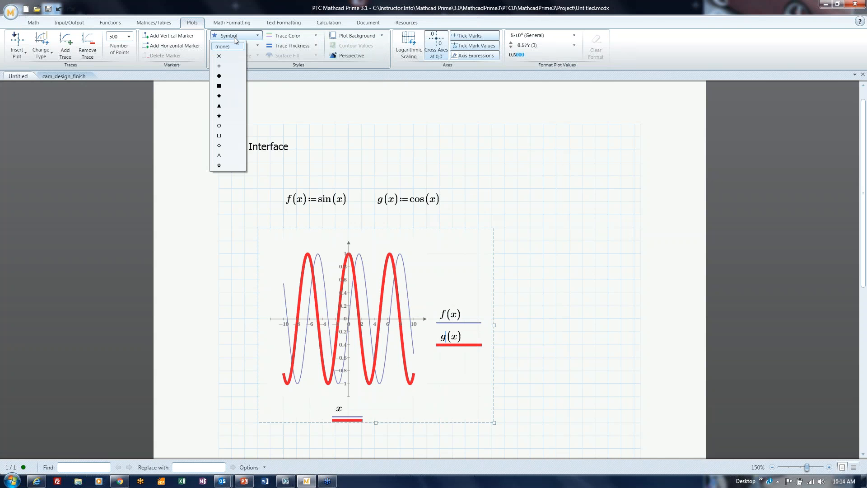
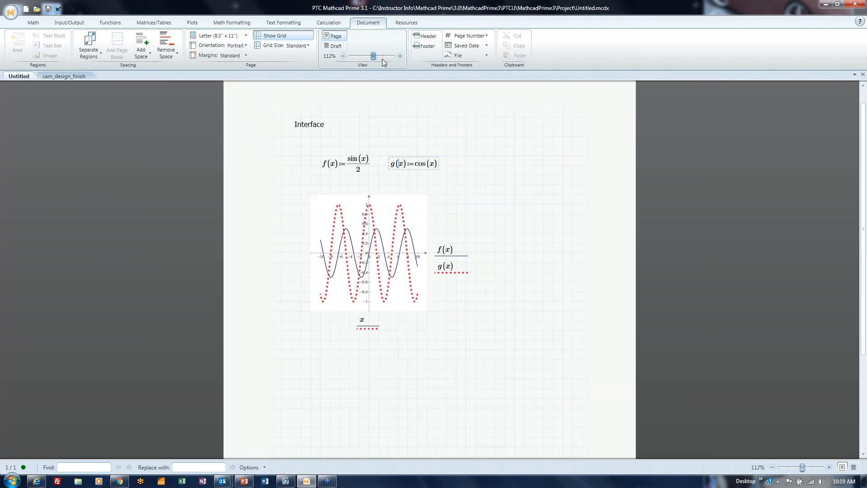
Zoom the worksheet to 150% and view it in Draft layout before returning to Page layout
scroll(540, 255, "up", 1)
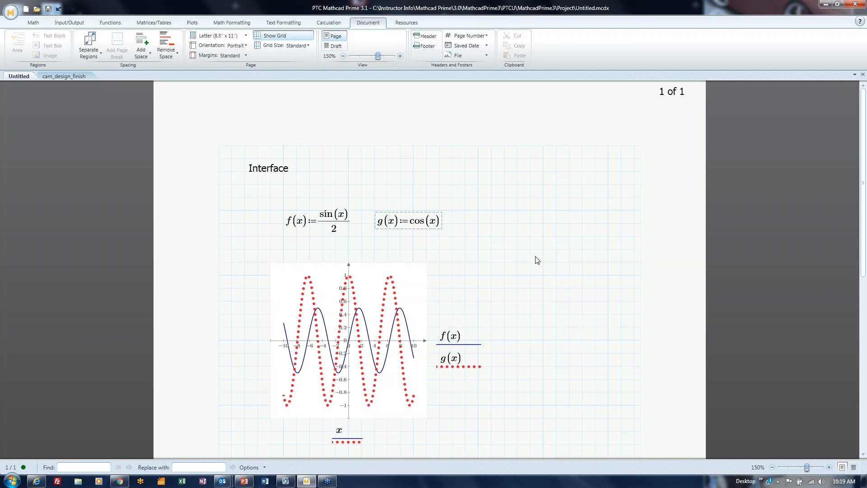
left_click(334, 47)
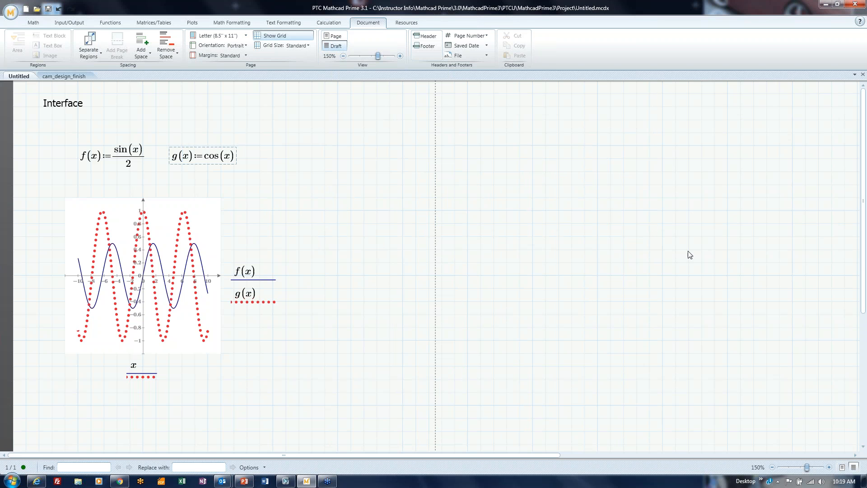
left_click(335, 36)
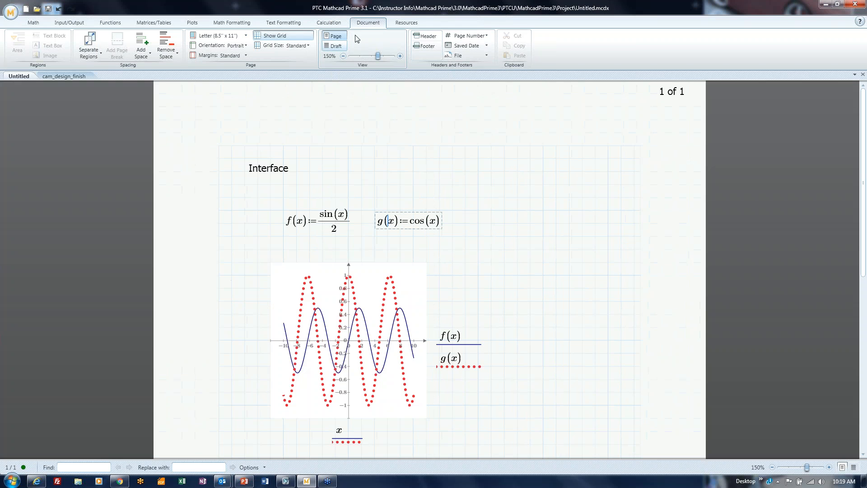
Change the header's page number to the "p. #" format and leave header editing
left_click(425, 39)
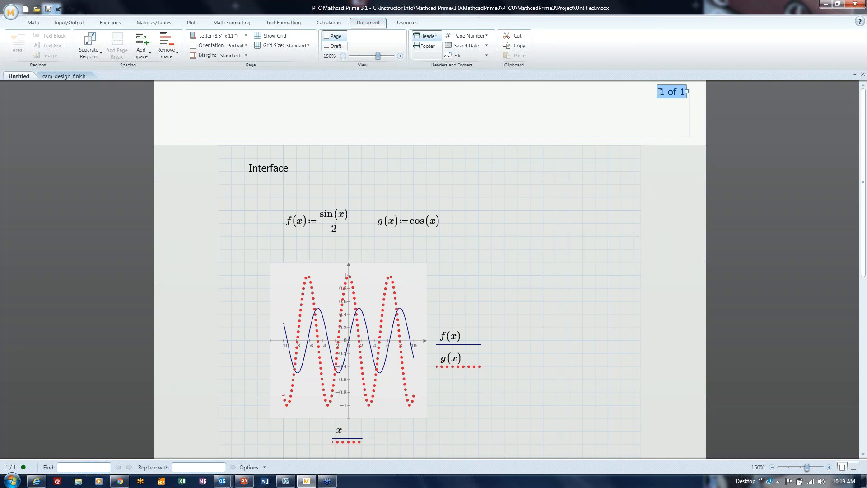
left_click(486, 36)
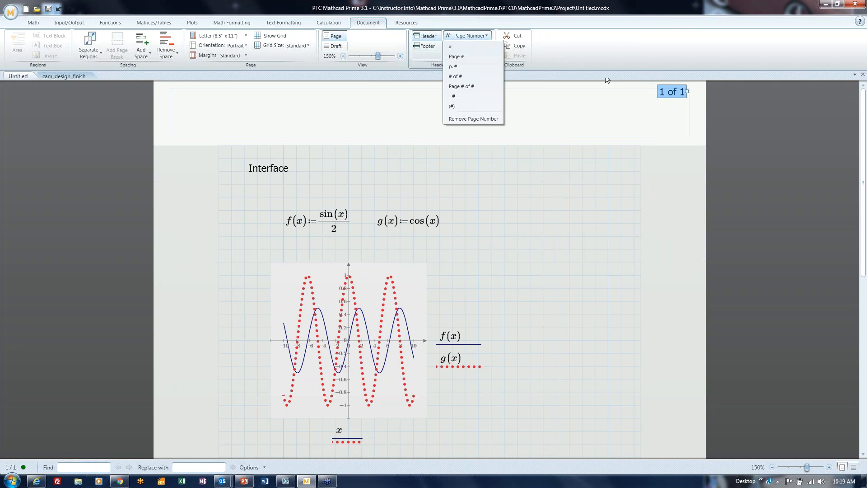
left_click(451, 66)
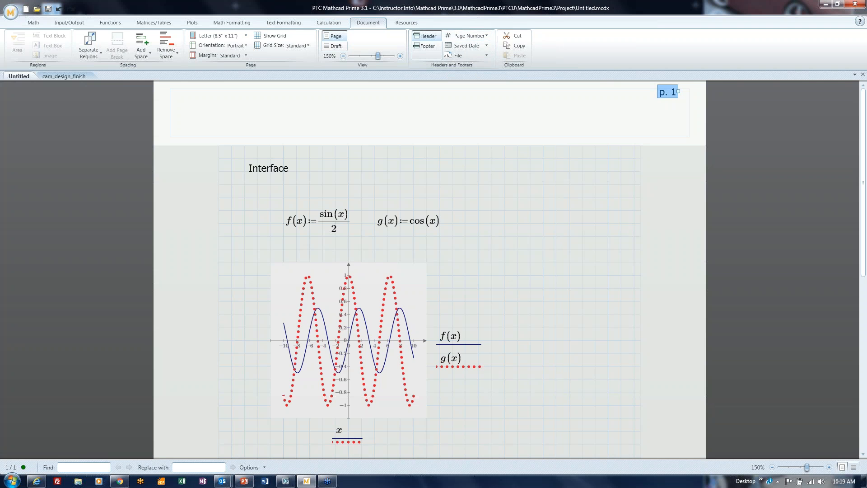
left_click(593, 121)
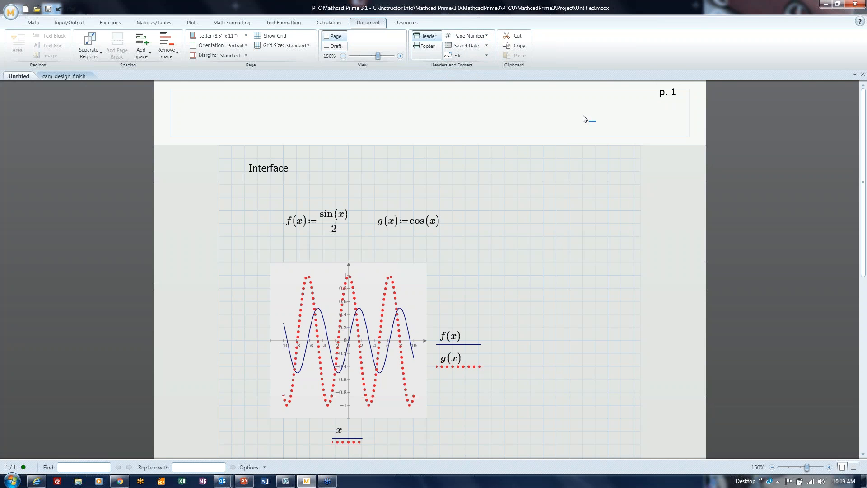
left_click(425, 36)
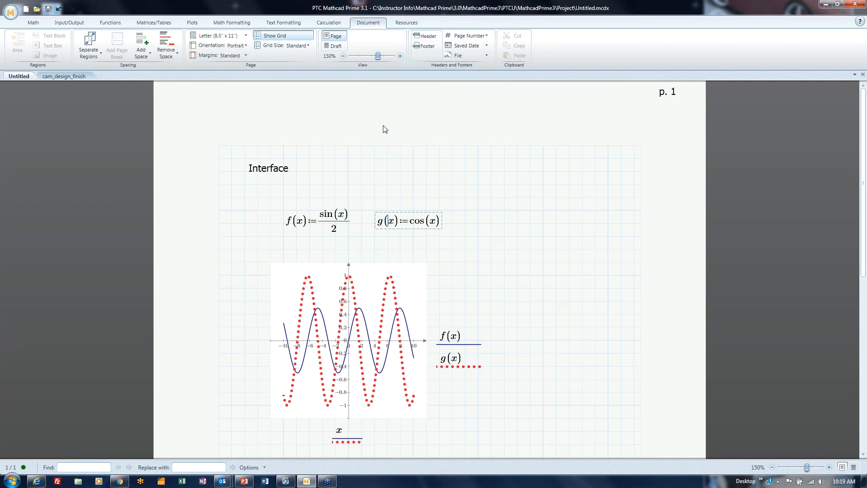
View the page footer in editing mode, close it, and show the available help and learning resources
left_click(427, 46)
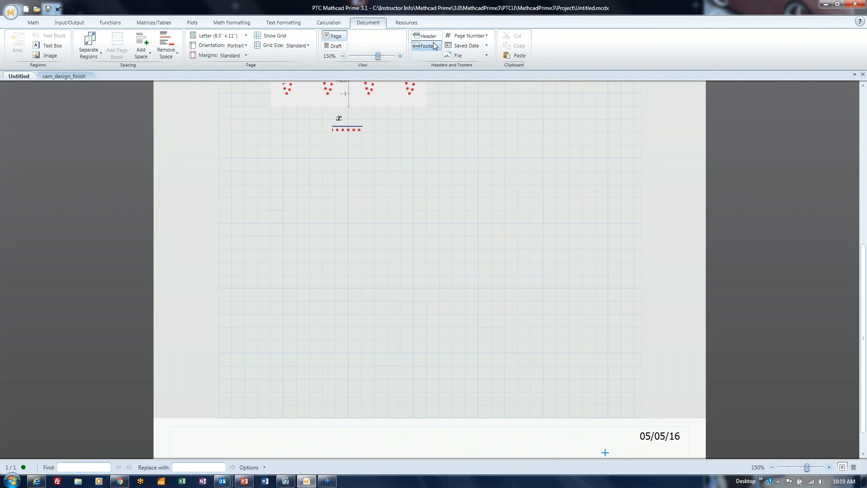
left_click(417, 46)
left_click(433, 84)
left_click(413, 24)
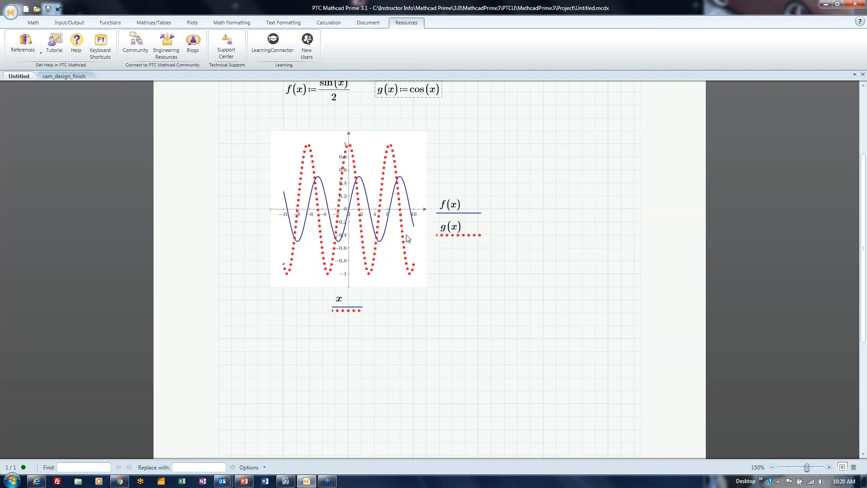
Add a text box reading "Natural Math Notation" below the plot
left_click(36, 24)
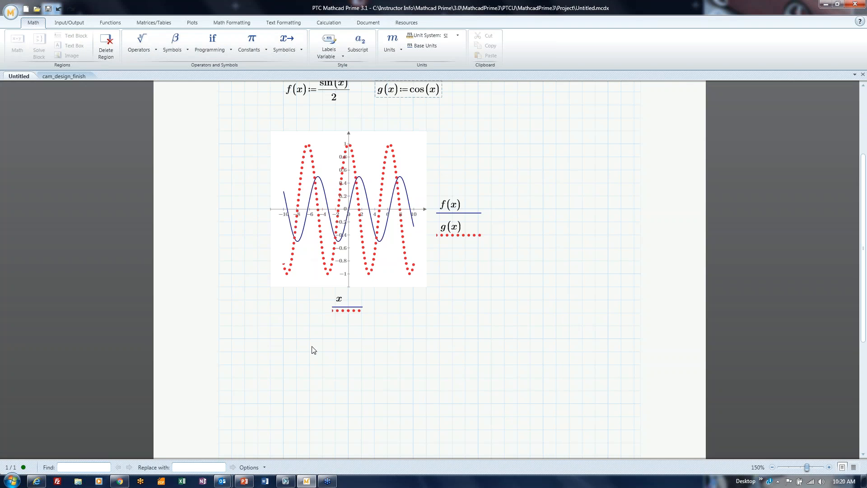
scroll(279, 351, "down", 1)
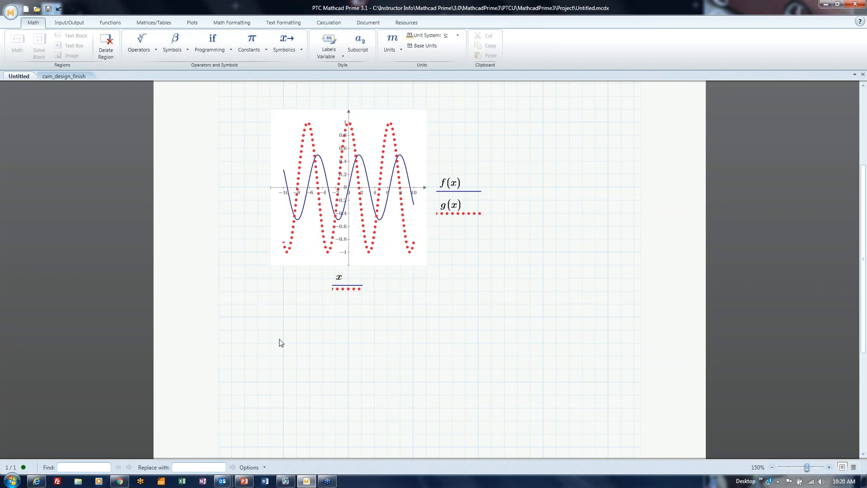
left_click(258, 343)
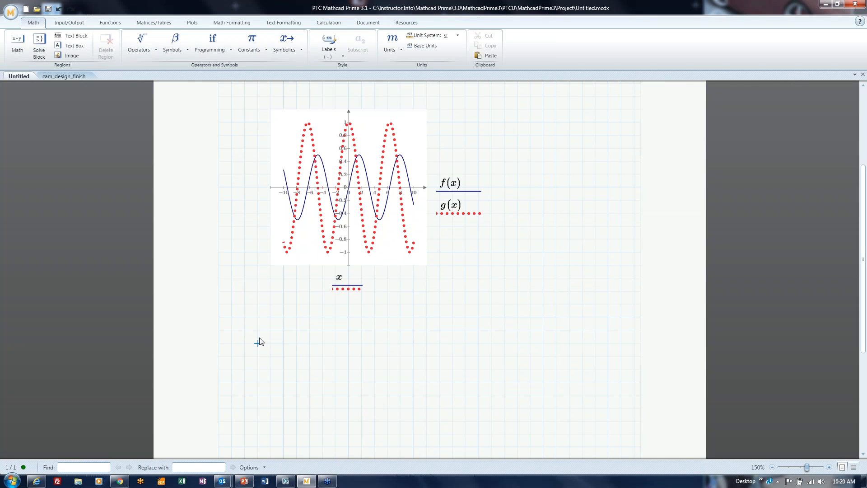
key("ctrl+t")
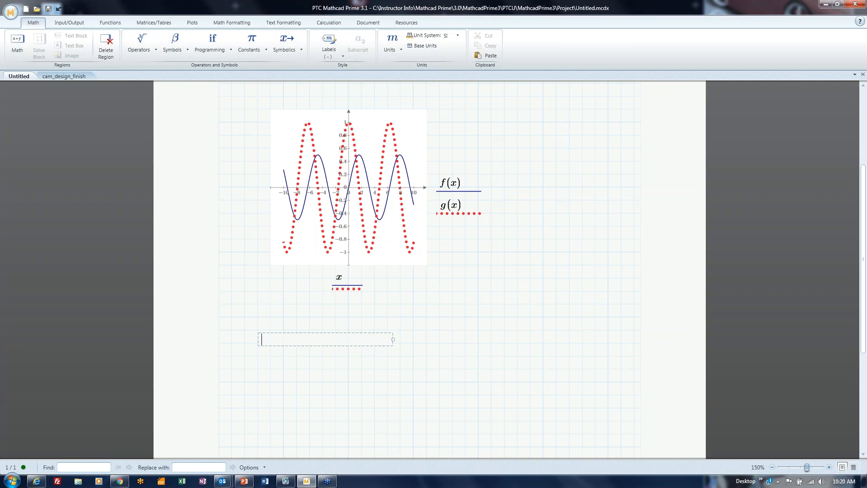
type("Natural Math Notation")
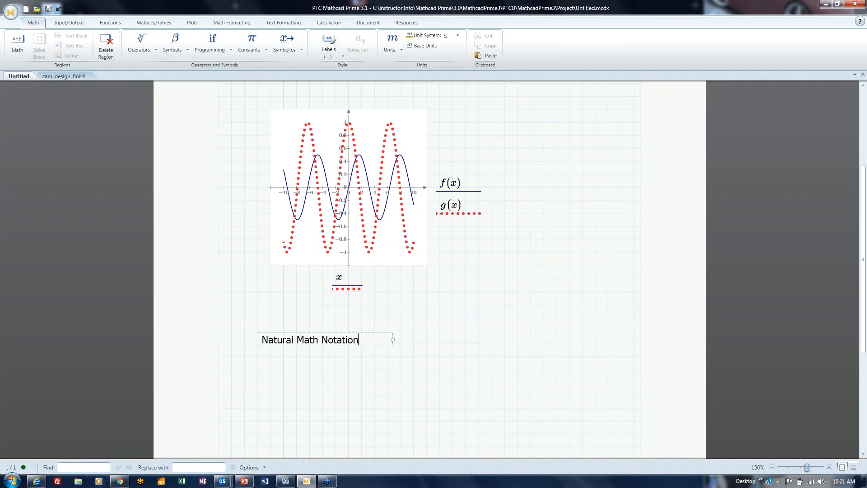
Enter and evaluate the fraction (256+35)/50 beside the "Natural Math Notation" text
left_click(439, 356)
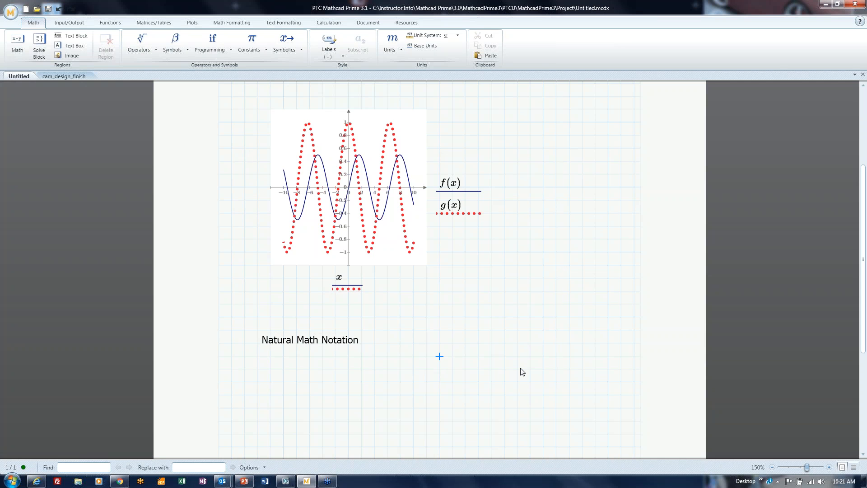
type("256")
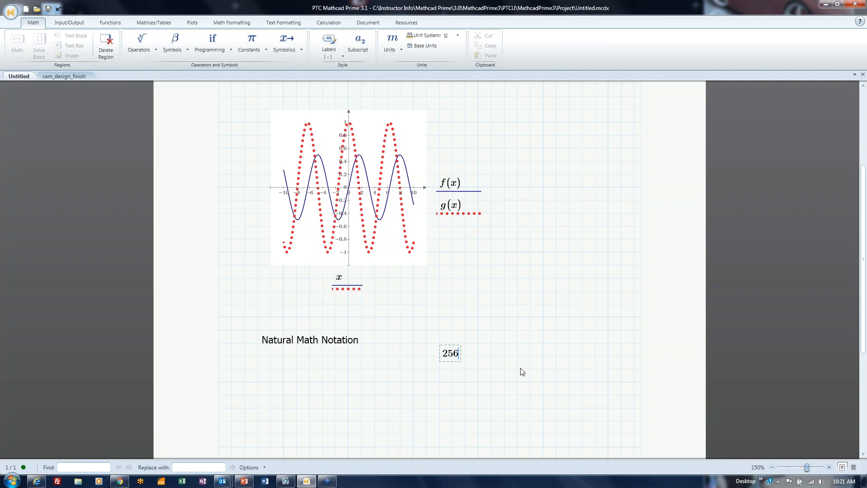
type("+35")
key("space")
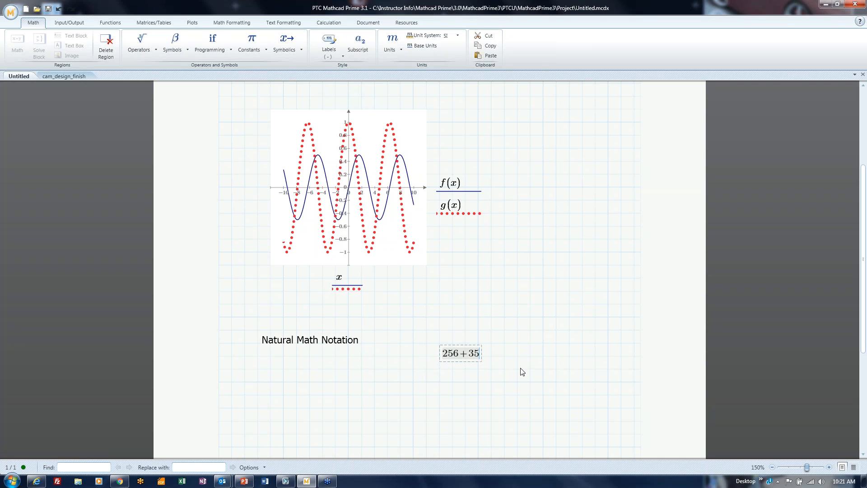
type("/")
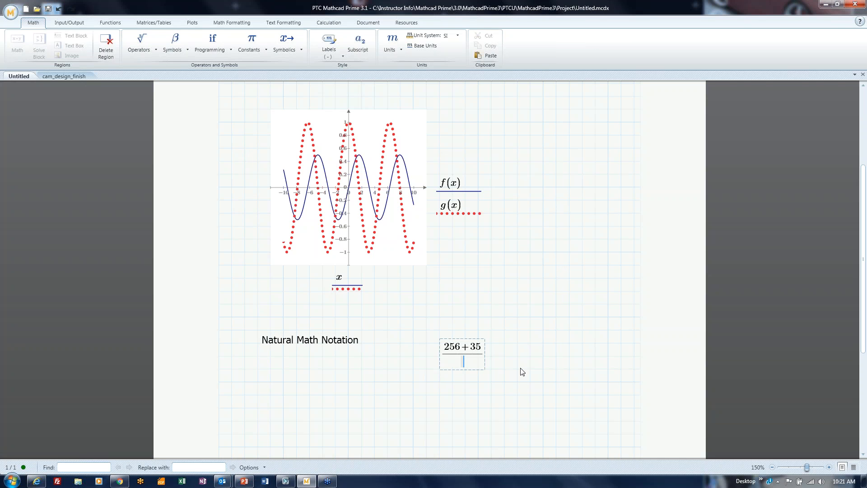
type("50=5.82")
left_click(543, 415)
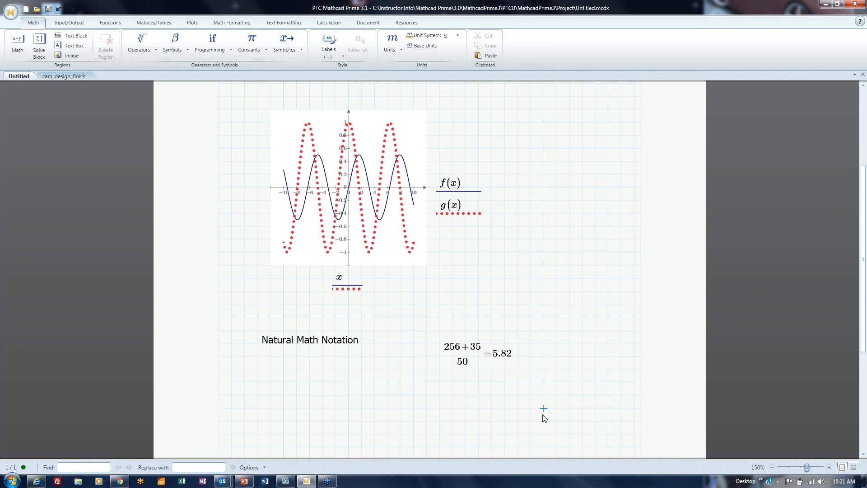
Change the first number in the fraction's numerator to 2.56
left_click(450, 348)
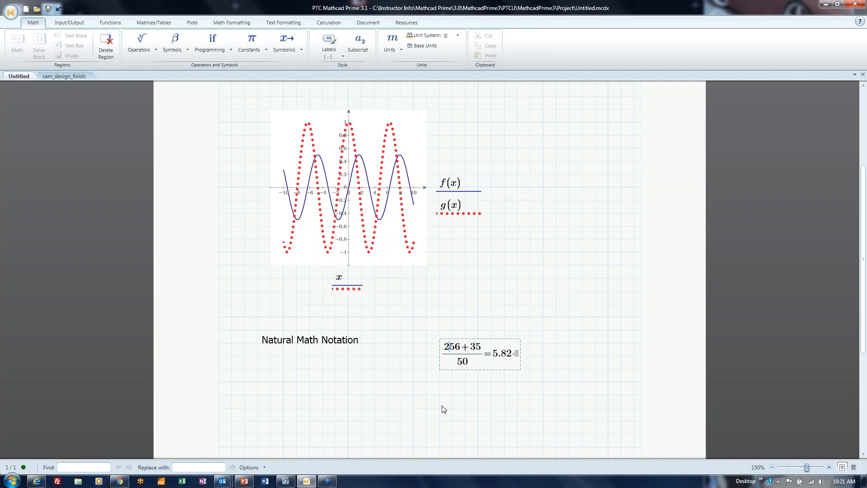
type(".")
left_click(478, 421)
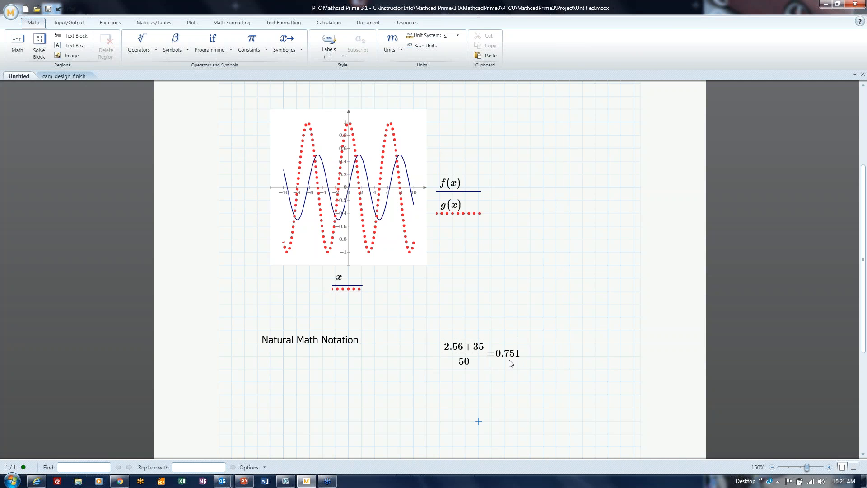
Insert a definite integral below the "Natural Math Notation" text with limits from 0 to π/2
left_click(310, 395)
left_click(141, 48)
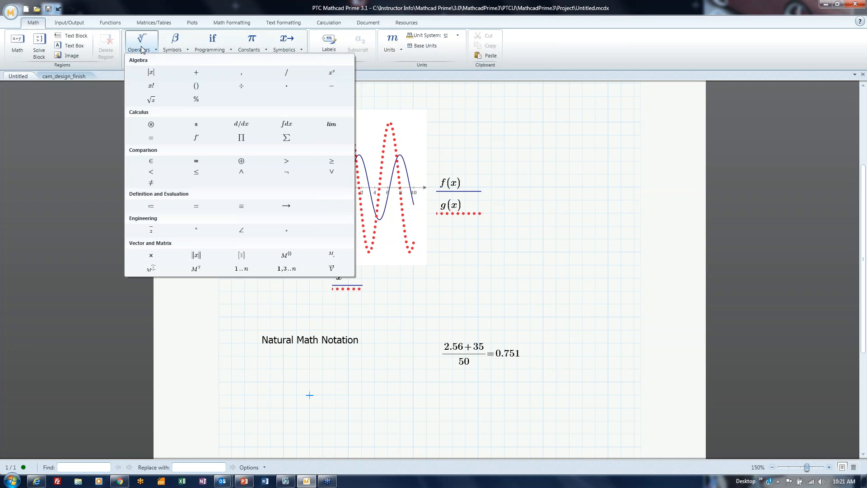
left_click(286, 124)
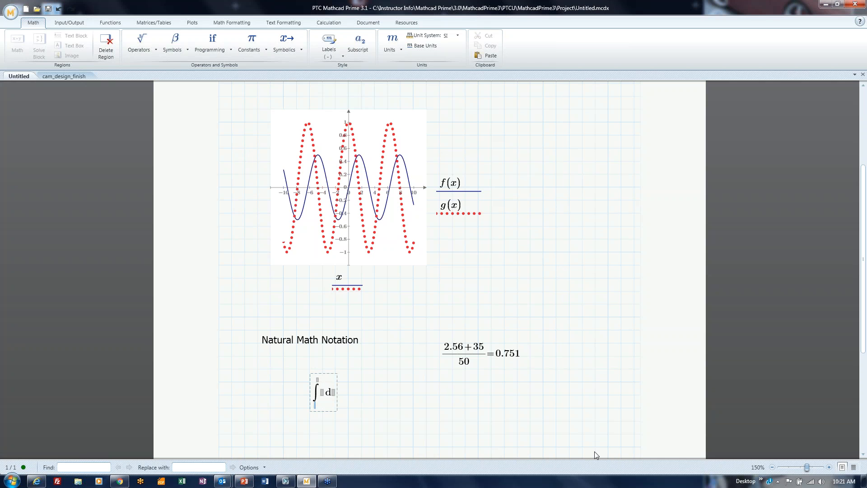
type("0")
key("Tab")
type("p")
key("ctrl+g")
type("/2")
Fill in sin(x) as the integrand and x as the integration variable, and evaluate the integral
left_click(322, 393)
type("sin(x")
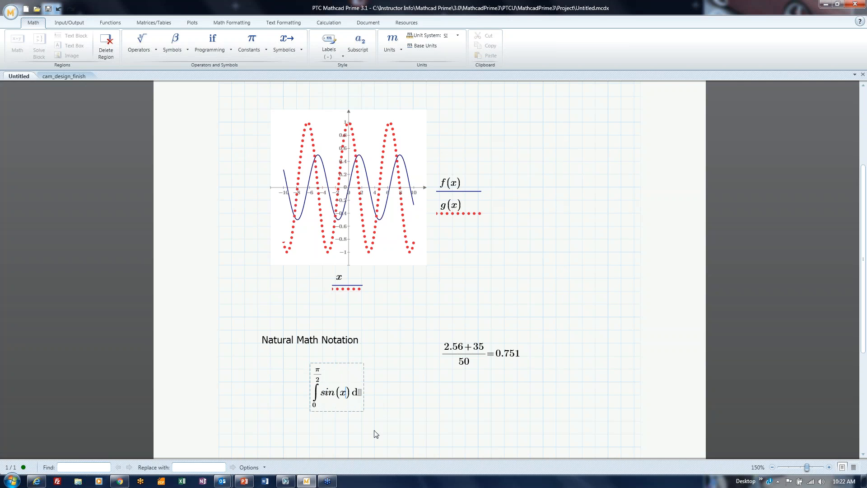
key("Tab")
type("x=1")
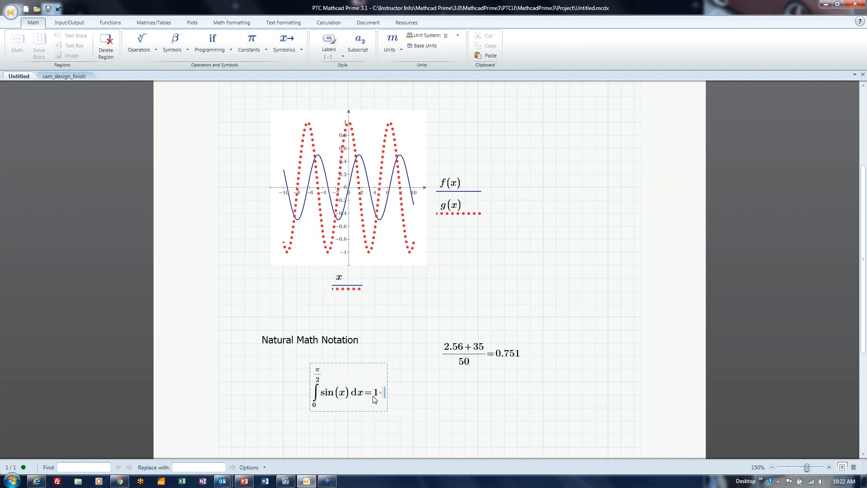
left_click(426, 406)
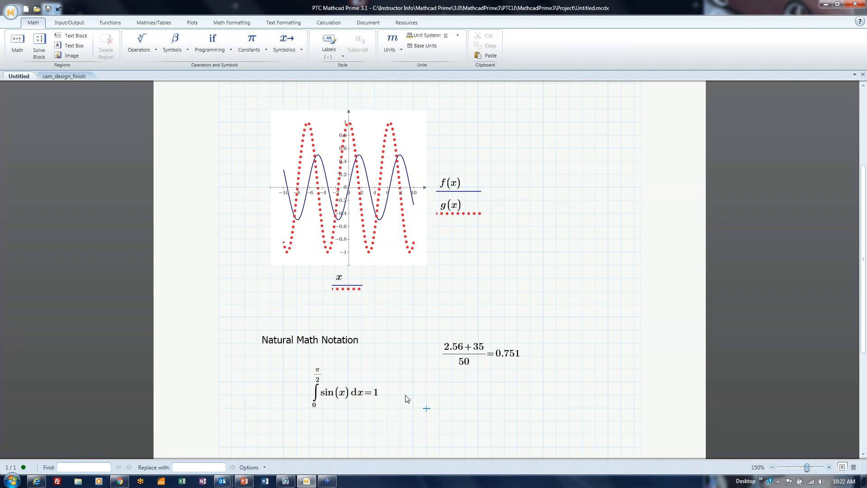
Define the variables a:=34 and b:=25 side by side below the integral
scroll(408, 399, "down", 3)
scroll(326, 373, "down", 2)
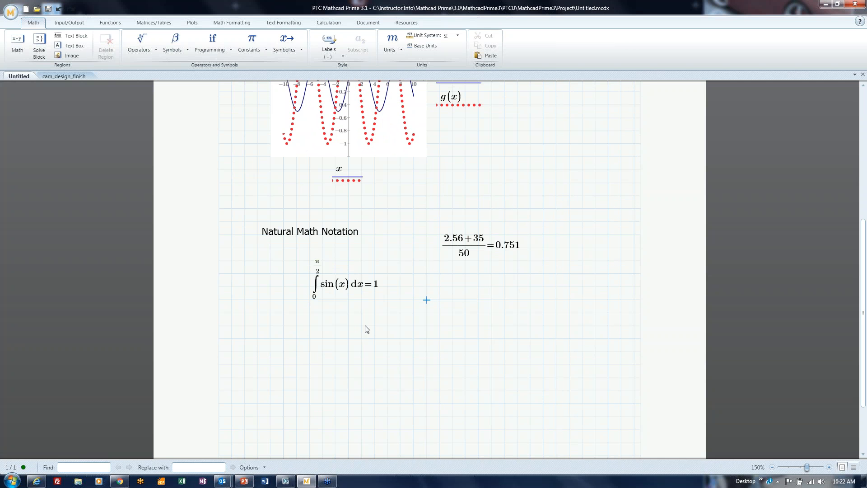
left_click(288, 326)
type("a:=")
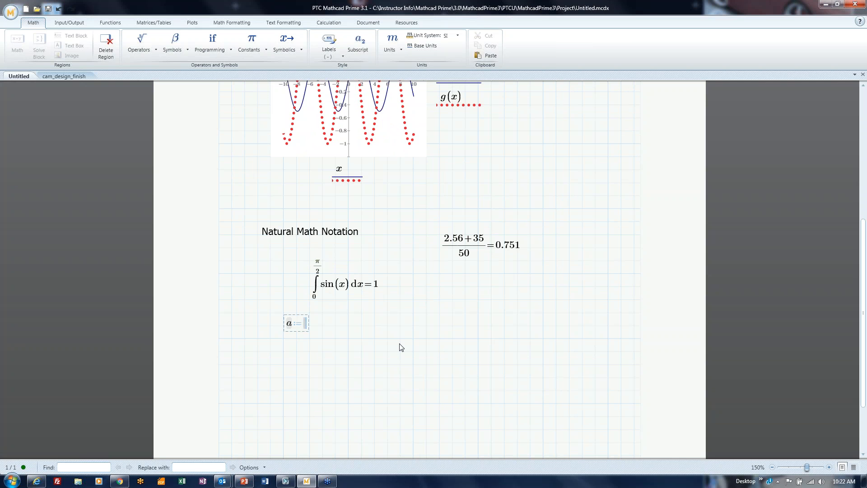
type("34")
left_click(353, 323)
type("b:=25")
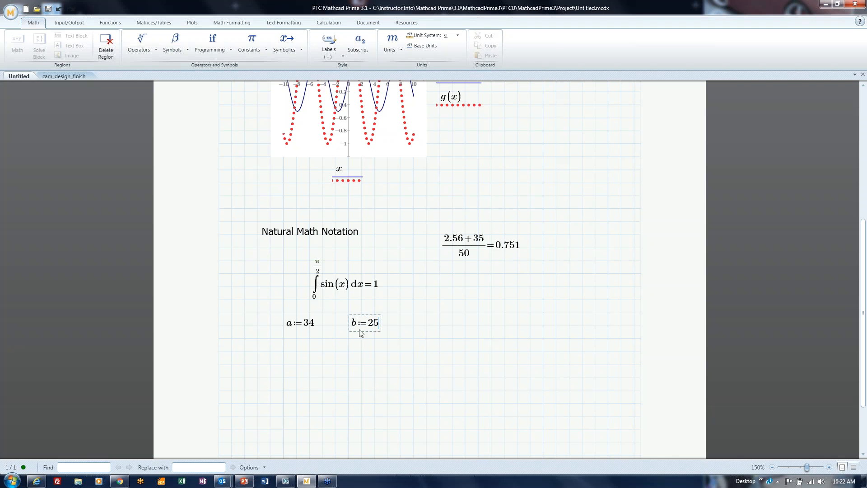
Define c as the square root of a²+b² beside the b definition and evaluate it
left_click(410, 331)
type("c:=")
key("backslash")
type("a^2")
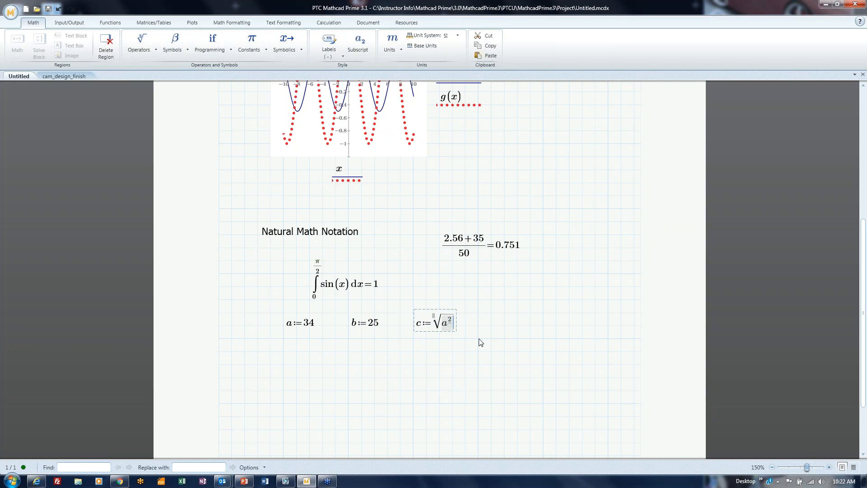
type("+b^")
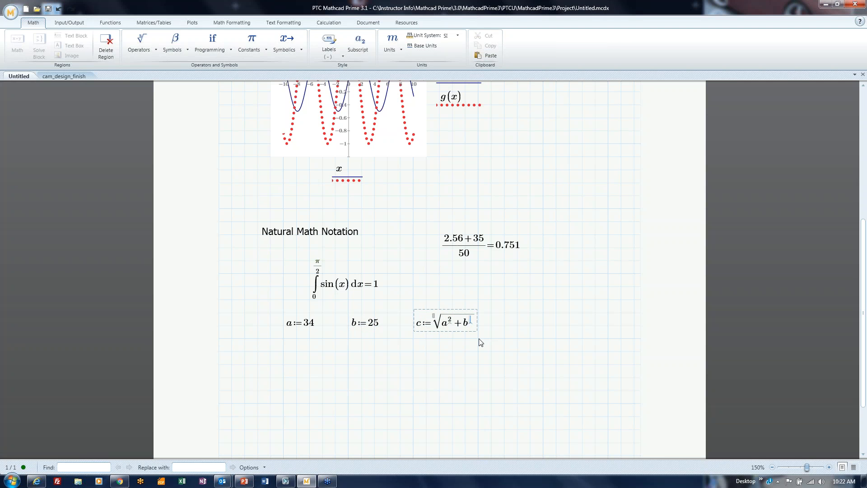
type("2=42.202")
left_click(465, 338)
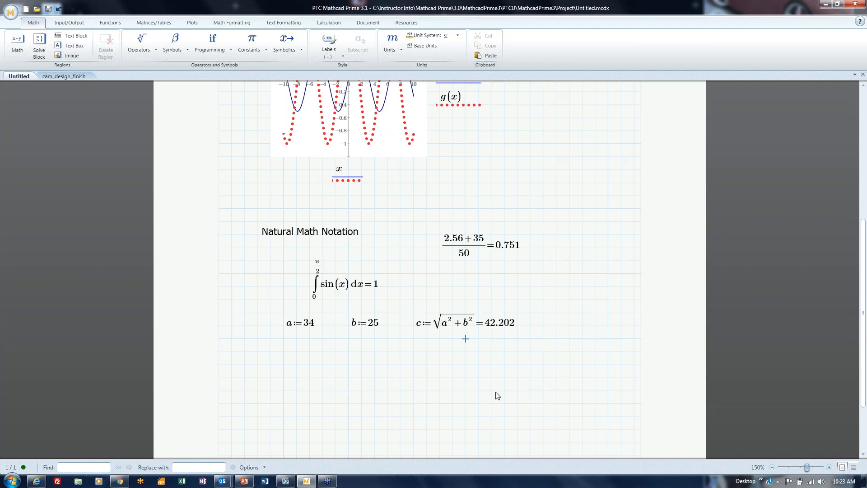
Add an explicit symbolic evaluation with a and b to the definition of c, ahead of its numeric result
left_click(478, 327)
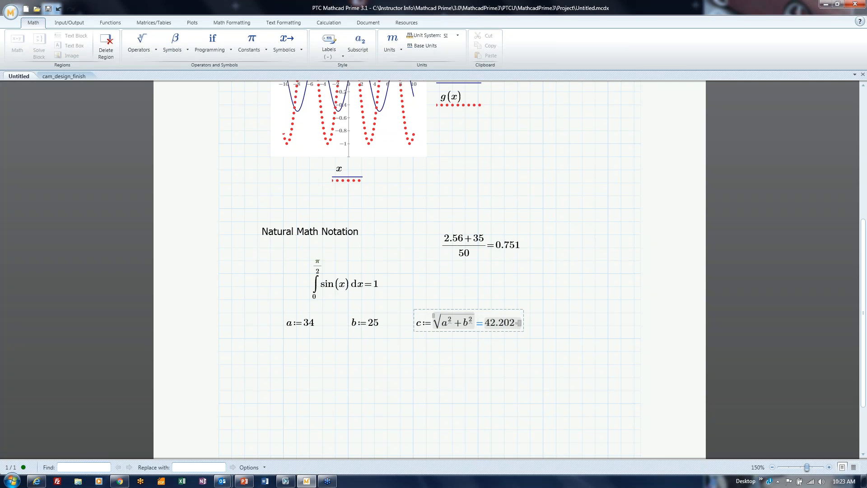
left_click(283, 51)
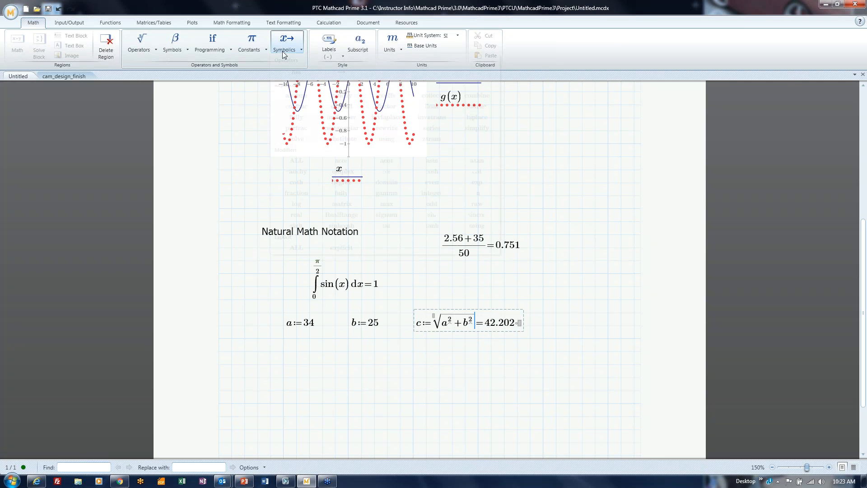
left_click(339, 248)
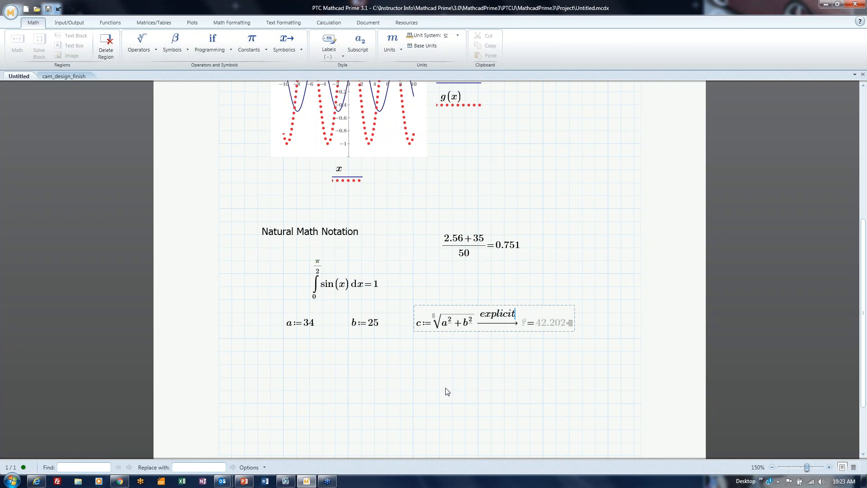
type(",")
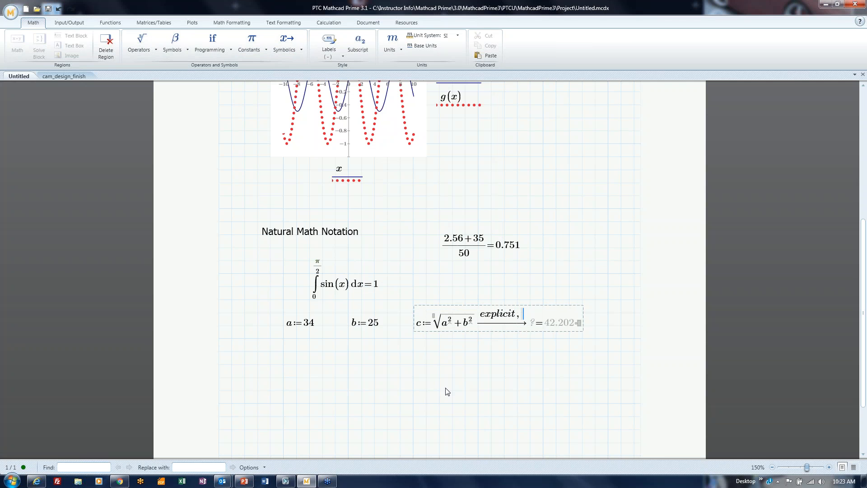
type("a,b")
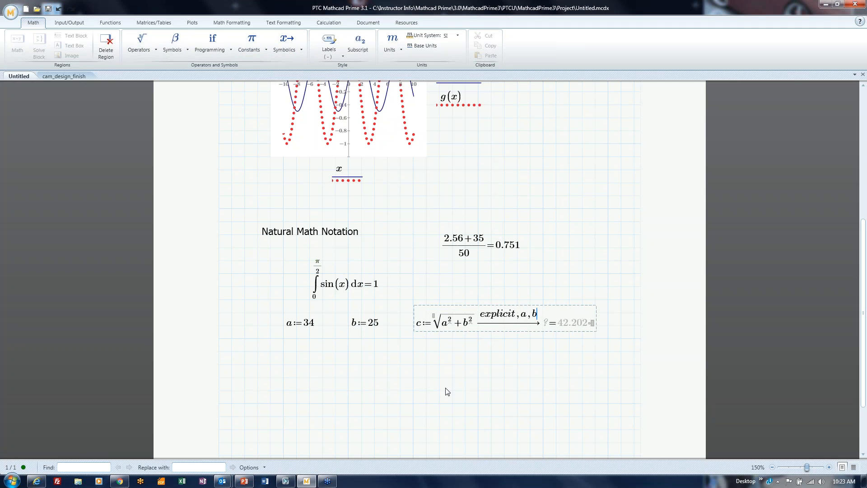
left_click(518, 391)
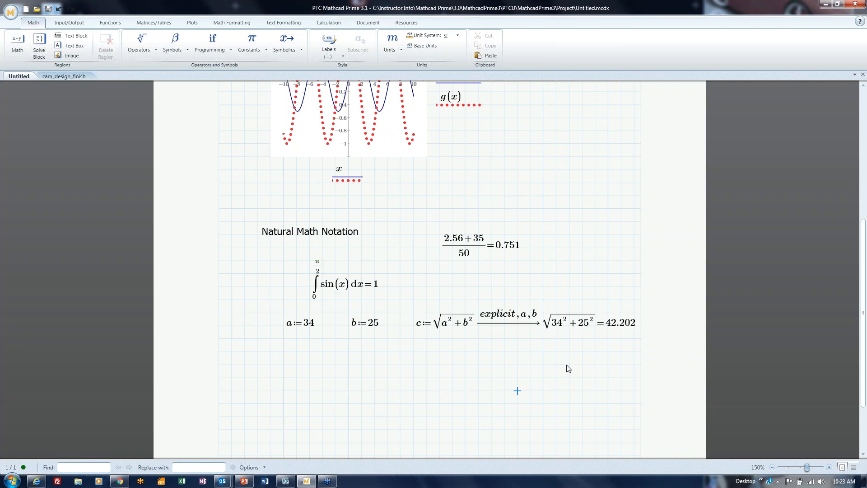
Move the definition of c to the row below the a and b definitions
left_click(493, 321)
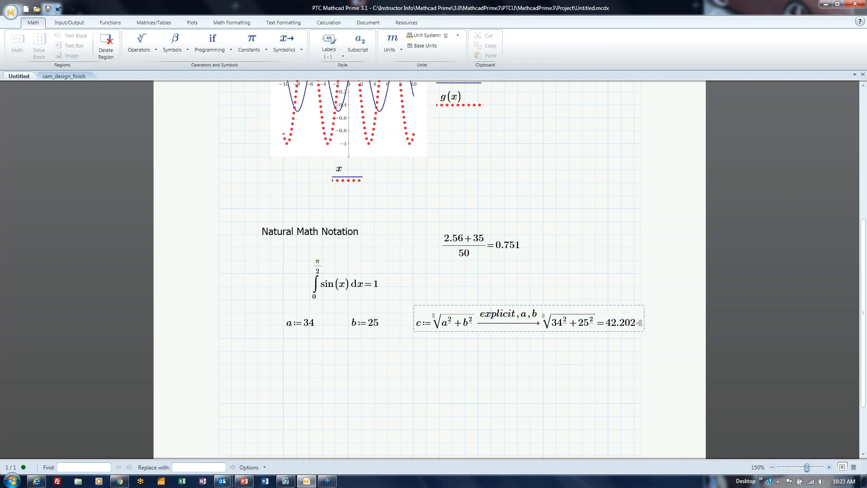
left_click_drag(500, 306, 436, 346)
left_click(479, 311)
Set the value of b to 2.5 in its definition
left_click(376, 329)
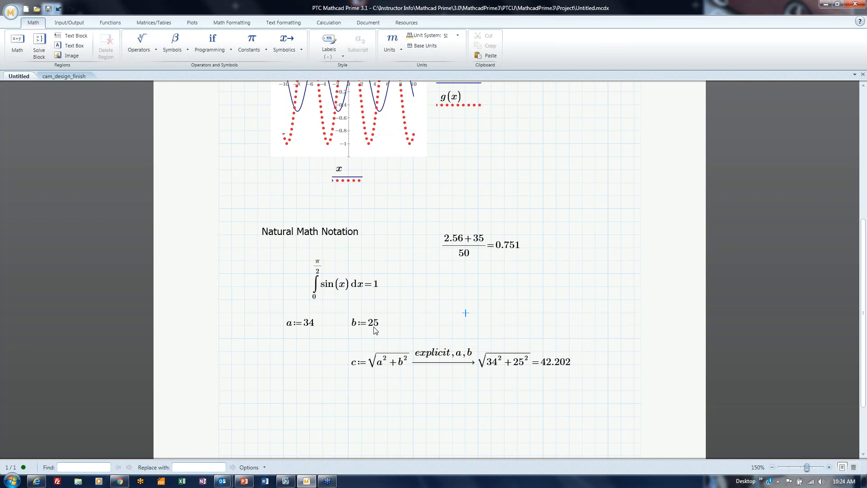
type(".")
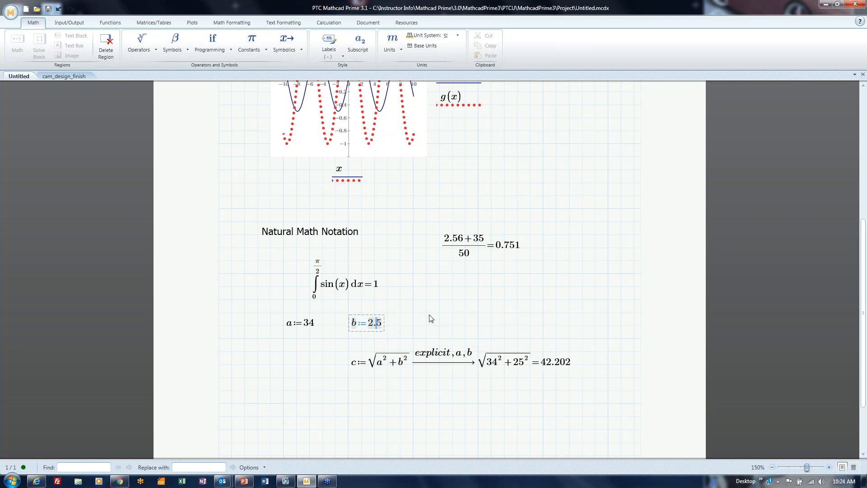
left_click(346, 392)
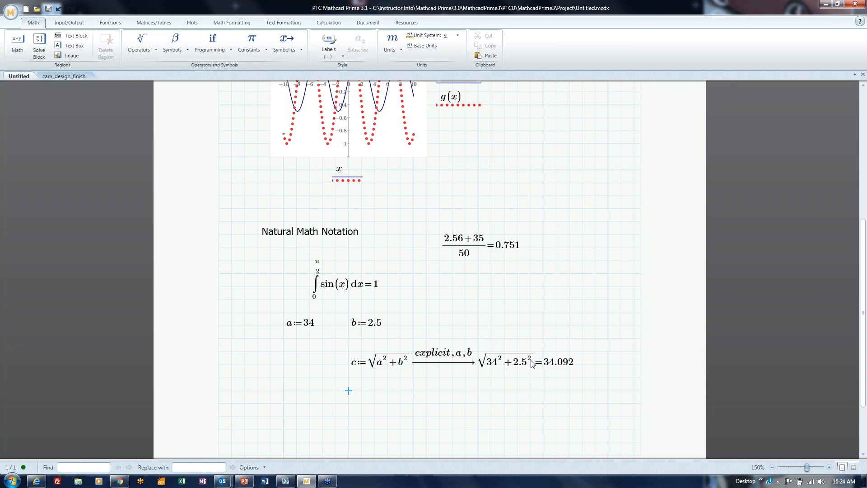
Evaluate c in the space above its definition, move that evaluation below the definition, and return it above
left_click(503, 296)
type("c=(2.998·10^8)·m/s")
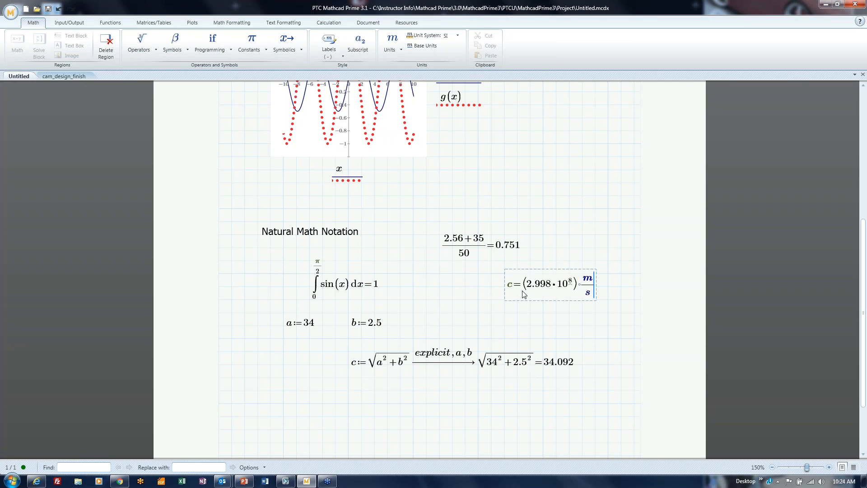
left_click(552, 270)
left_click_drag(551, 273, 420, 400)
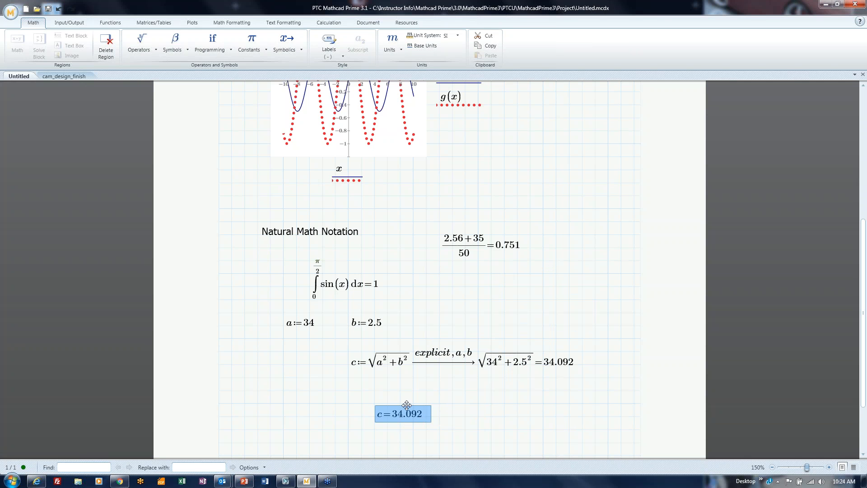
left_click_drag(402, 416, 551, 288)
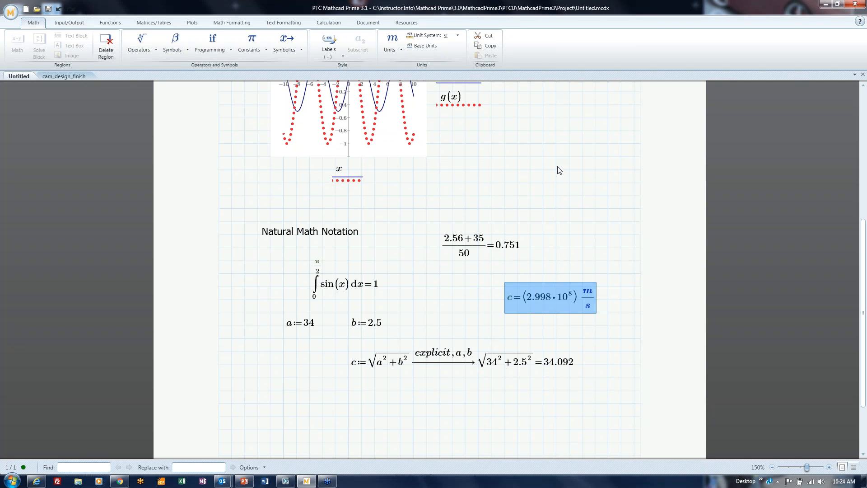
left_click(532, 324)
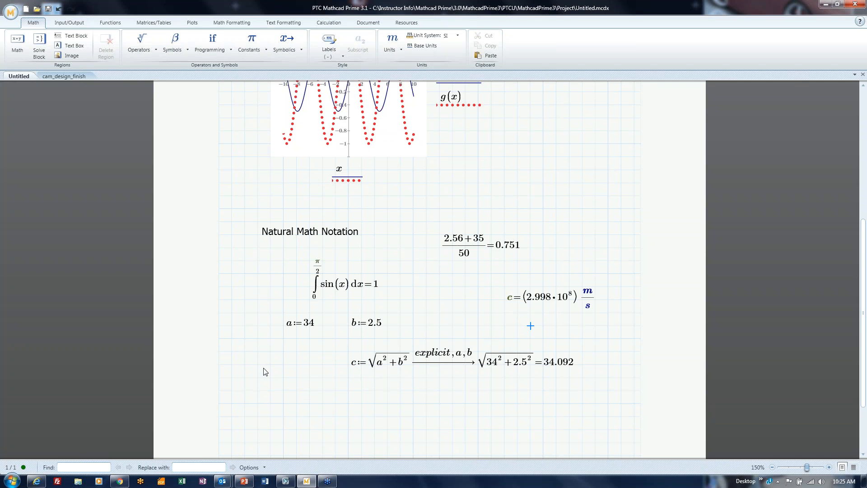
Add the text heading "Units Awareness" below the definition of c
scroll(269, 368, "down", 3)
left_click(259, 339)
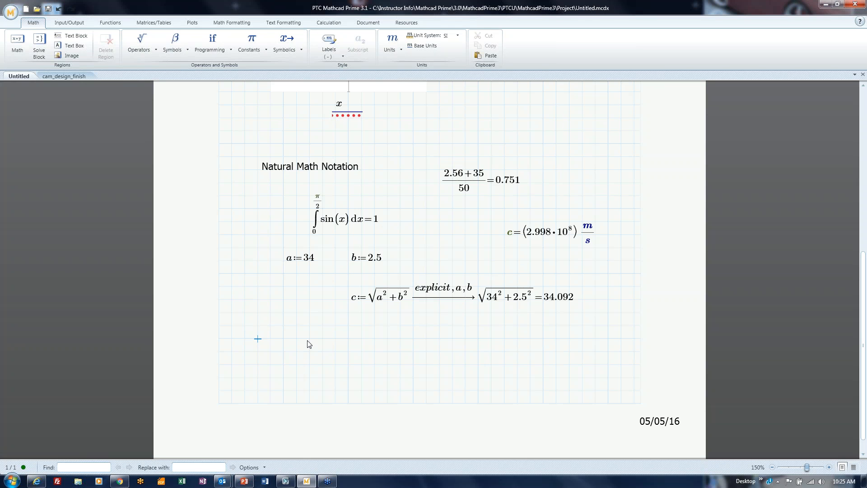
key("ctrl+t")
type("Units")
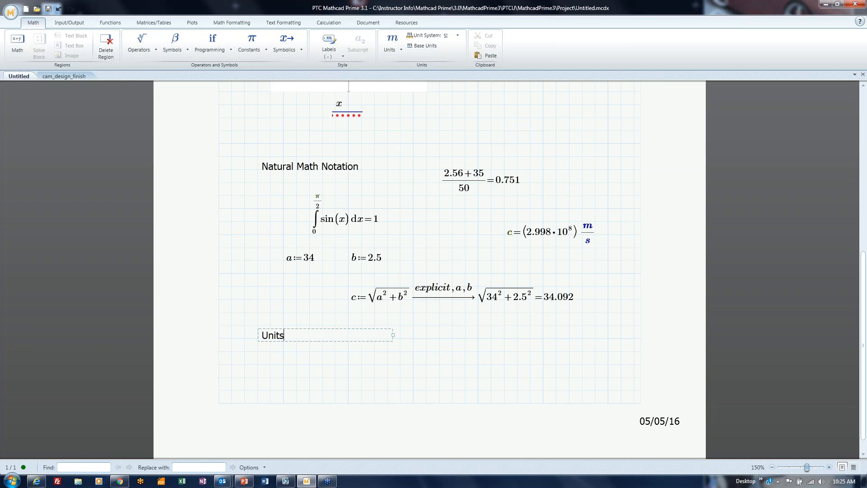
type(" Awarens")
key("BackSpace")
type("ess")
Enter the mixed-unit sum 15 ft + 6 m + 10 furlong + 5 in below the "Units Awareness" heading and evaluate it
left_click(333, 364)
type("15")
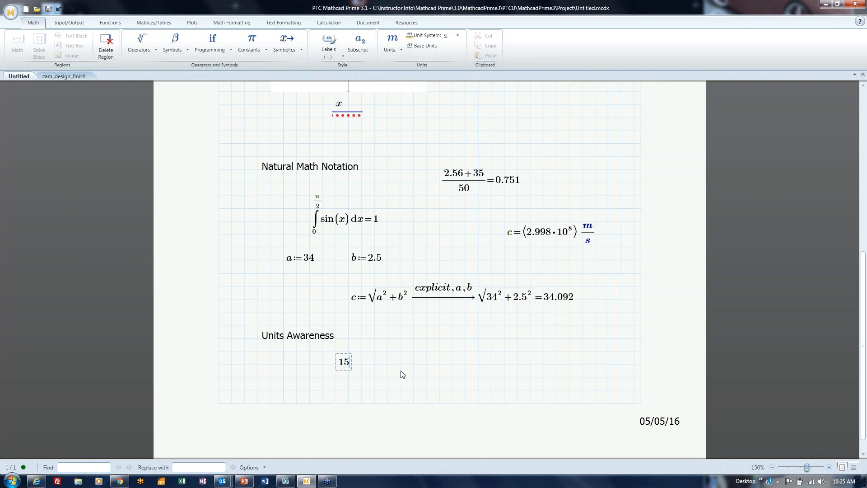
type("·ft+6·m+10·furlong")
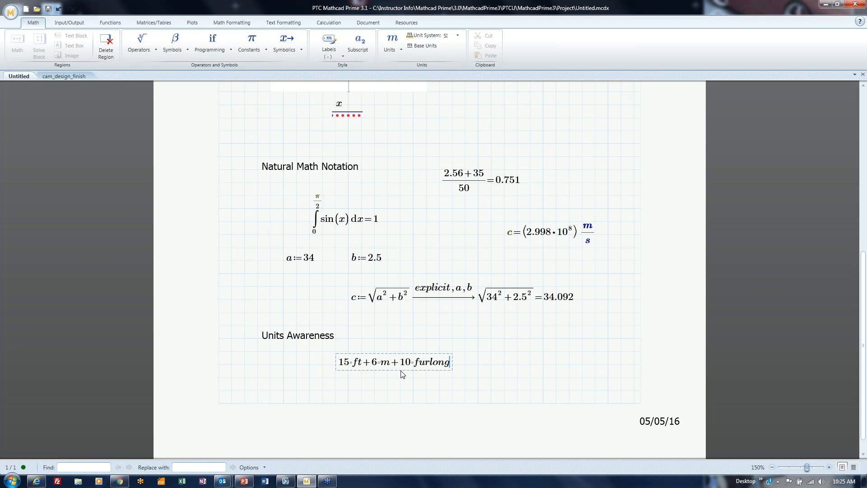
type("+5·in=(2.022·10³)·m")
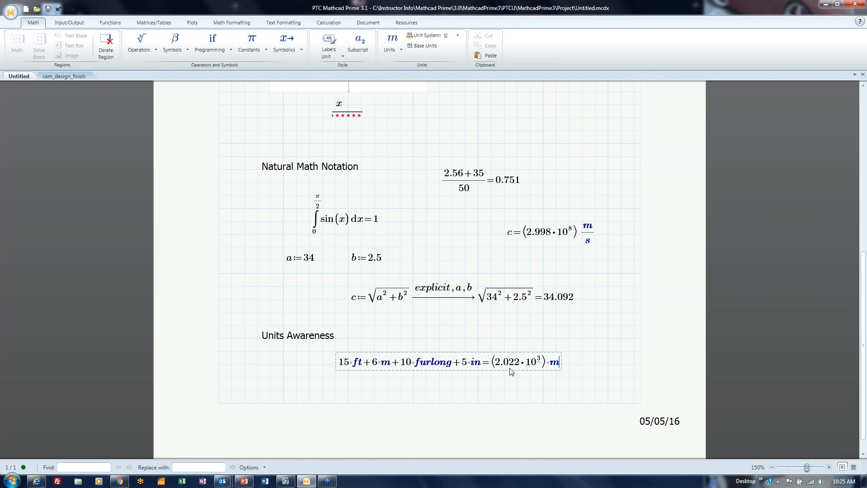
left_click(583, 368)
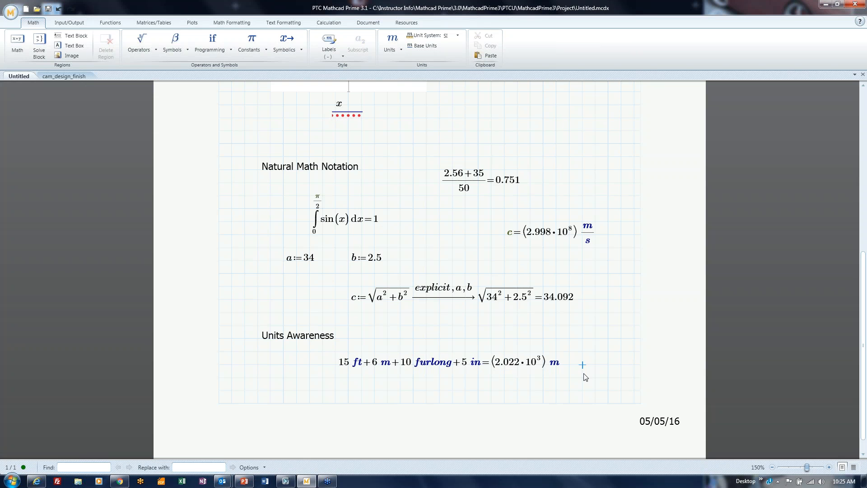
left_click(566, 379)
left_click_drag(548, 374, 323, 350)
scroll(384, 366, "down", 1)
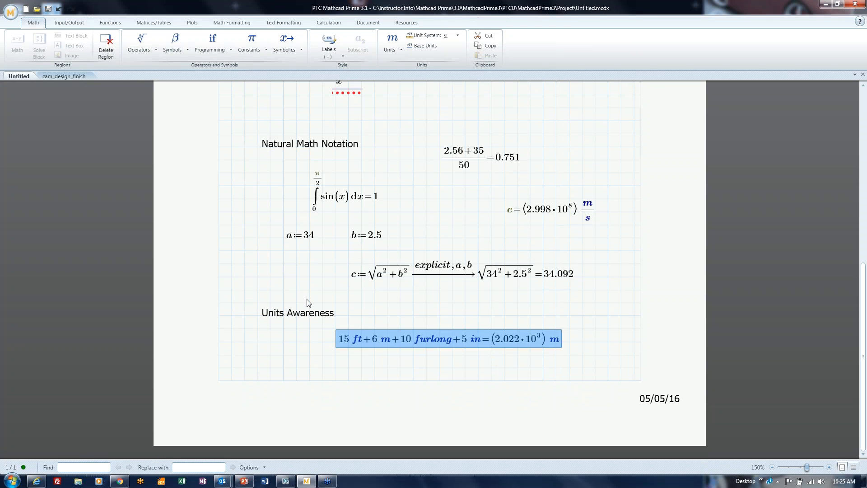
left_click(284, 293)
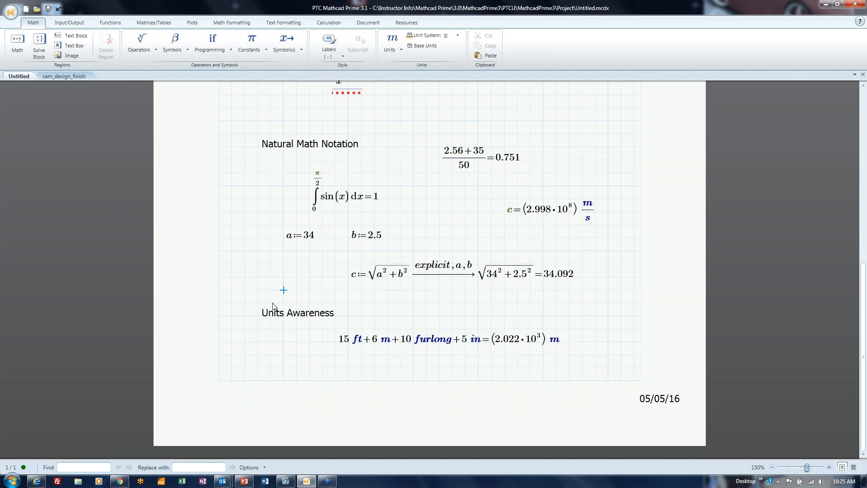
left_click(377, 315)
left_click(439, 339)
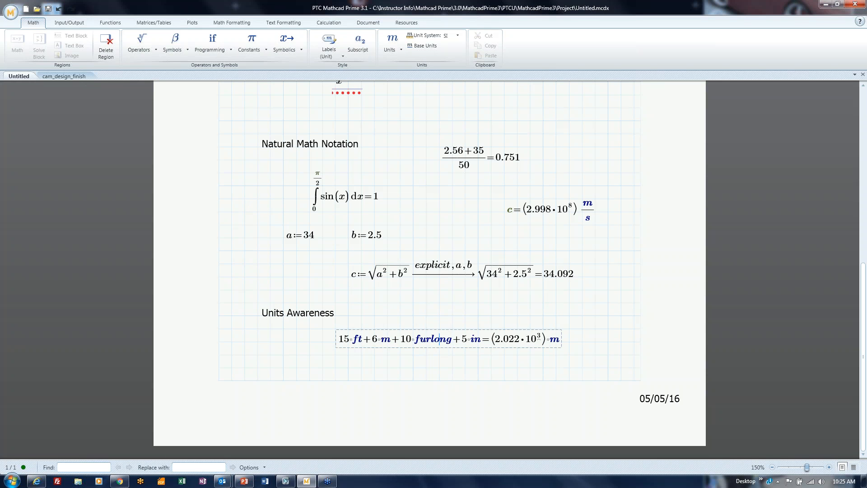
left_click(572, 351)
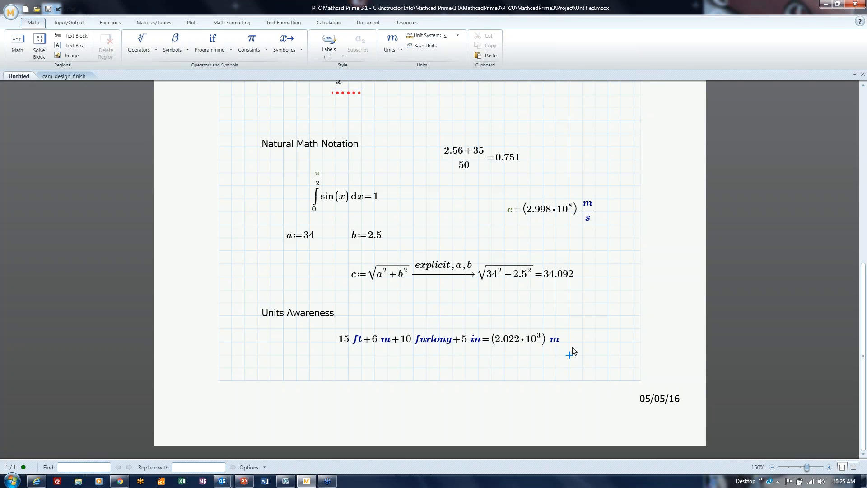
Copy the mixed-unit sum and paste one copy directly below it and another beside the "Units Awareness" heading
left_click(332, 328)
key("ctrl+c")
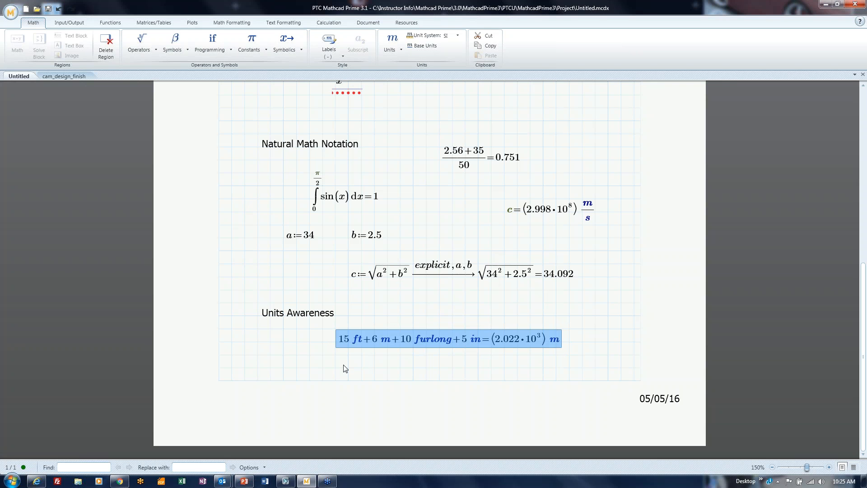
left_click(340, 366)
key("ctrl+v")
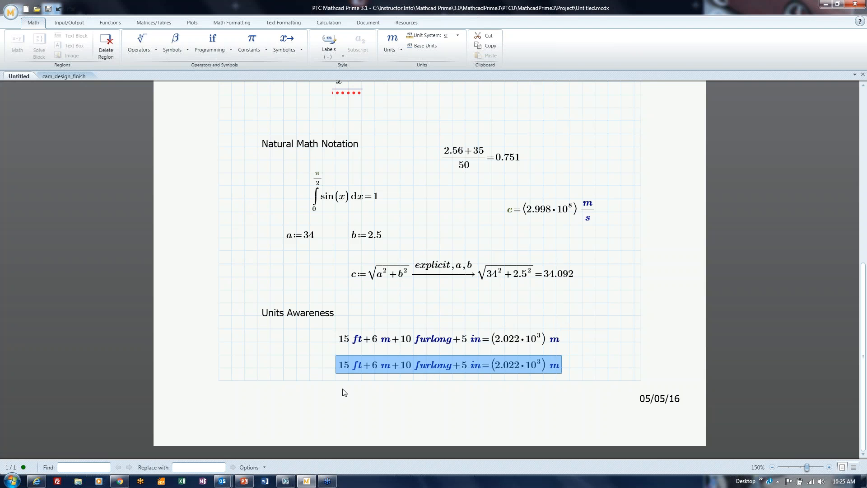
left_click(596, 356)
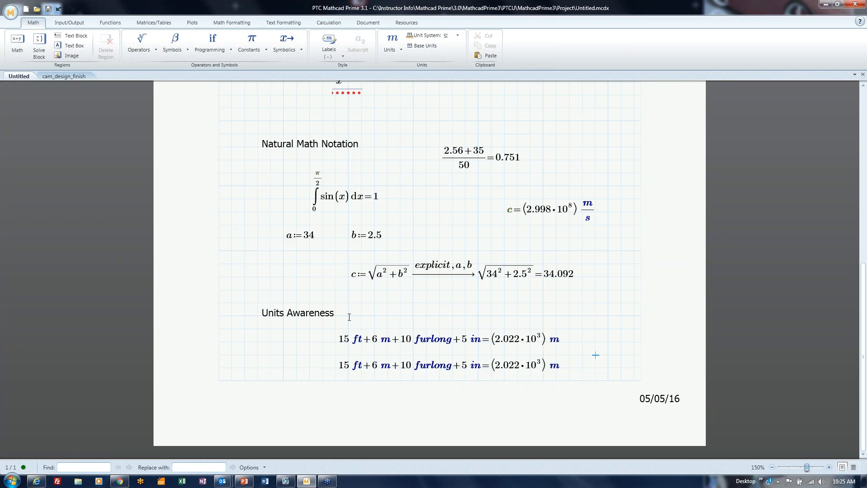
left_click(416, 316)
key("ctrl+v")
left_click(635, 342)
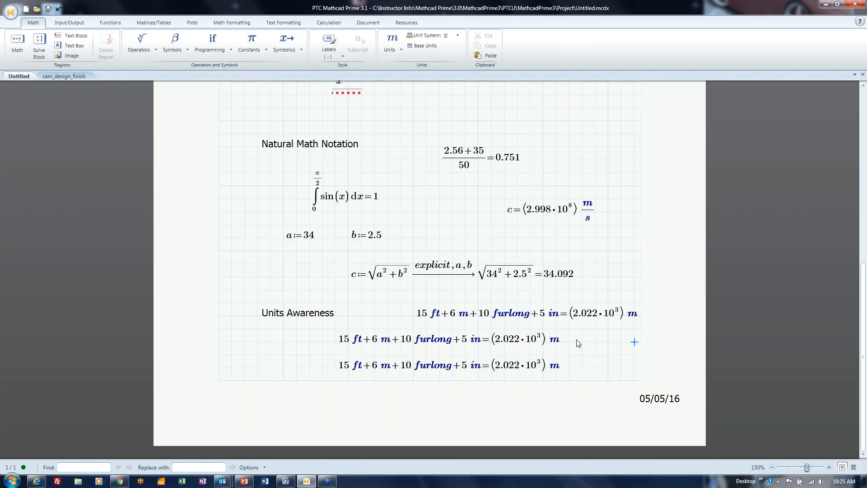
left_click(470, 317)
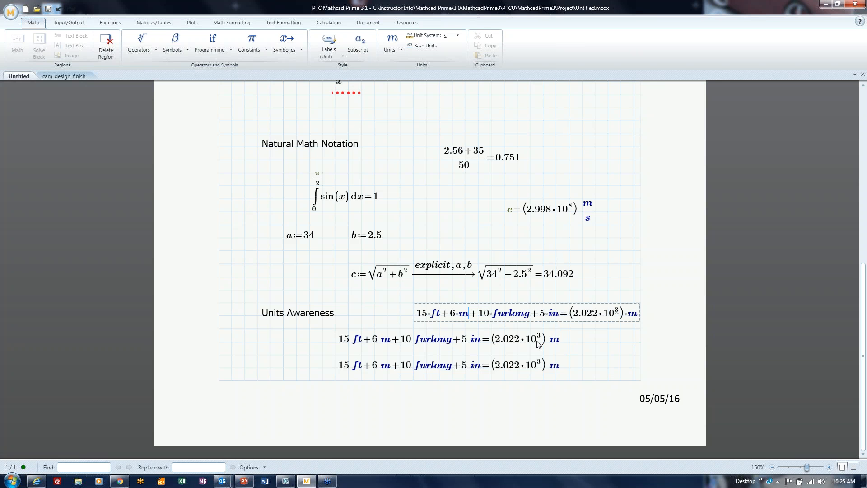
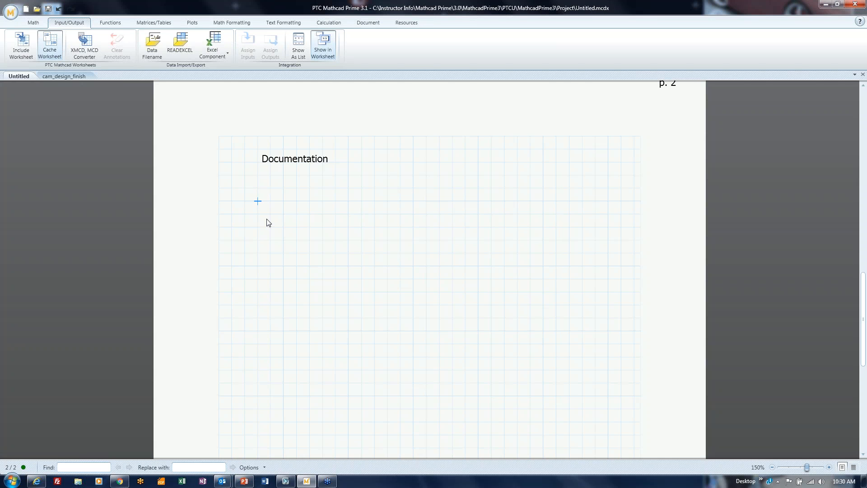
Look at the READEXCEL import options and close them without inserting any data
left_click(180, 41)
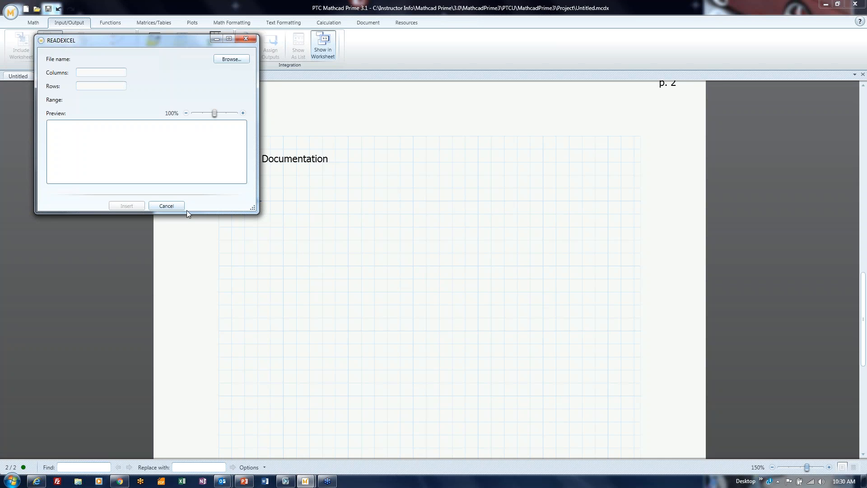
left_click(176, 205)
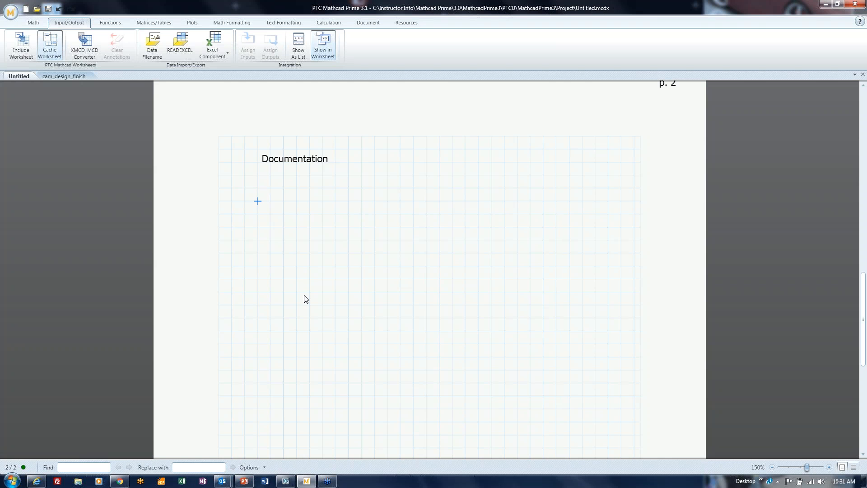
Insert an Excel component below the "Documentation" heading and open its embedded sheet for editing in Excel
left_click(218, 56)
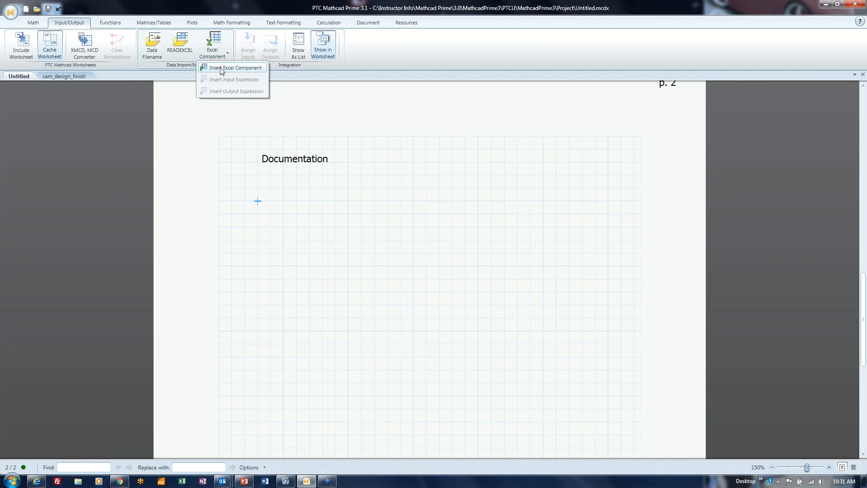
left_click(221, 71)
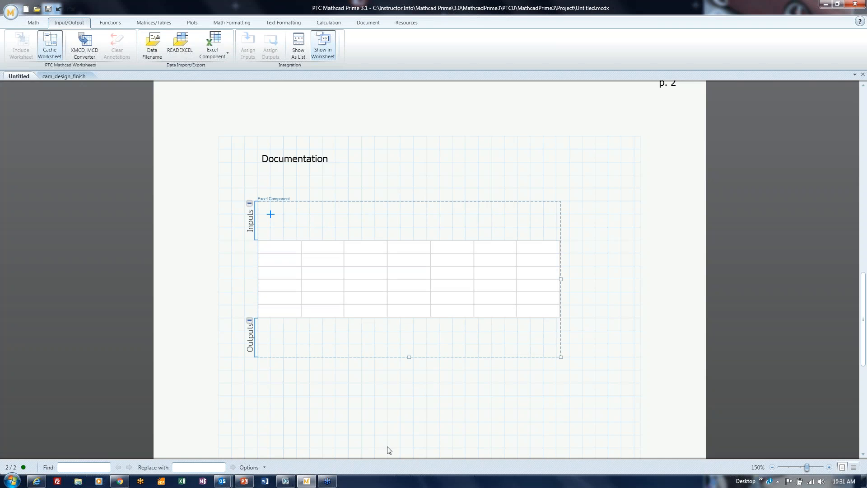
double_click(277, 251)
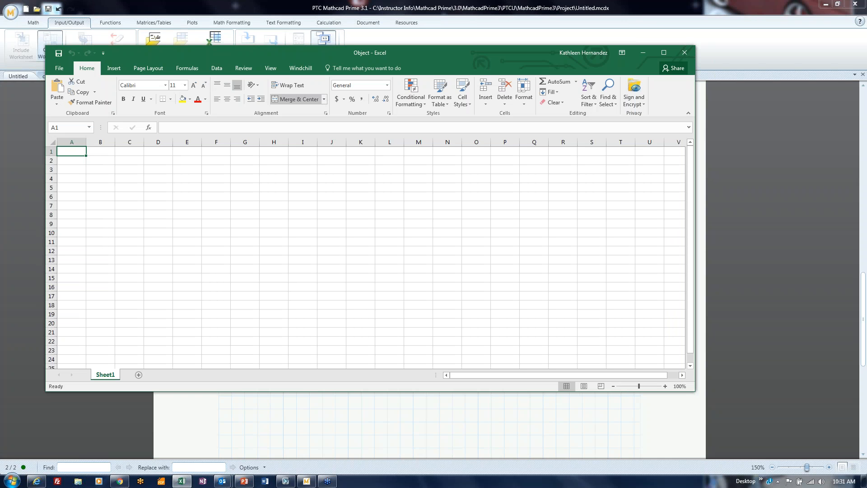
Fill cells A1:C3 of the embedded sheet row by row with the numbers 1 to 9 and return to the Mathcad worksheet
left_click_drag(296, 53, 381, 93)
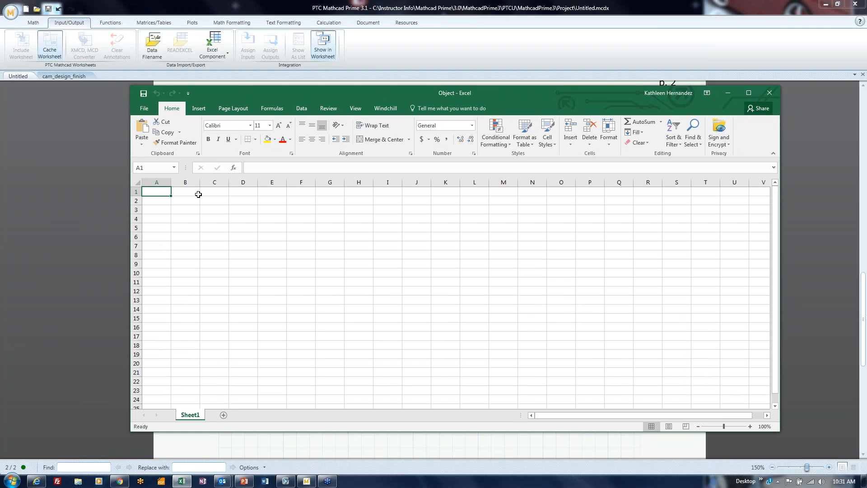
type("1")
key("Tab")
type("2")
key("Tab")
type("3")
key("Return")
type("4")
key("Tab")
type("5")
key("Tab")
type("6")
key("Down")
key("Left")
key("Left")
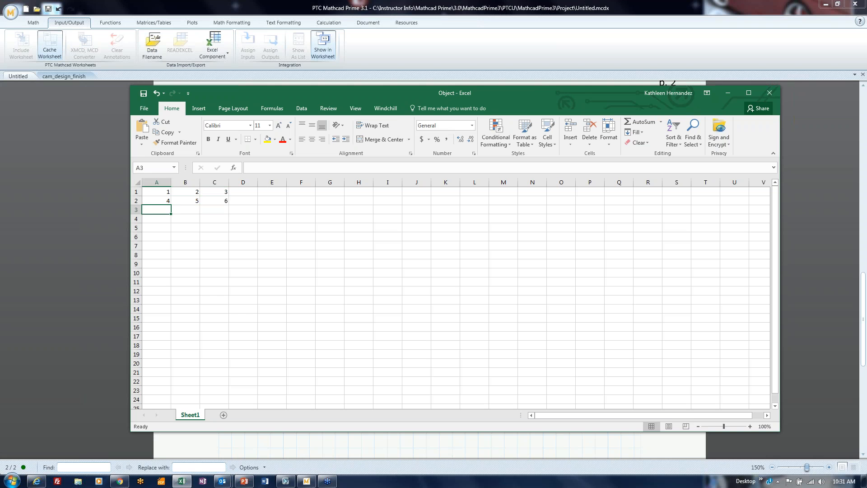
type("7")
key("Tab")
type("8")
key("Tab")
type("9")
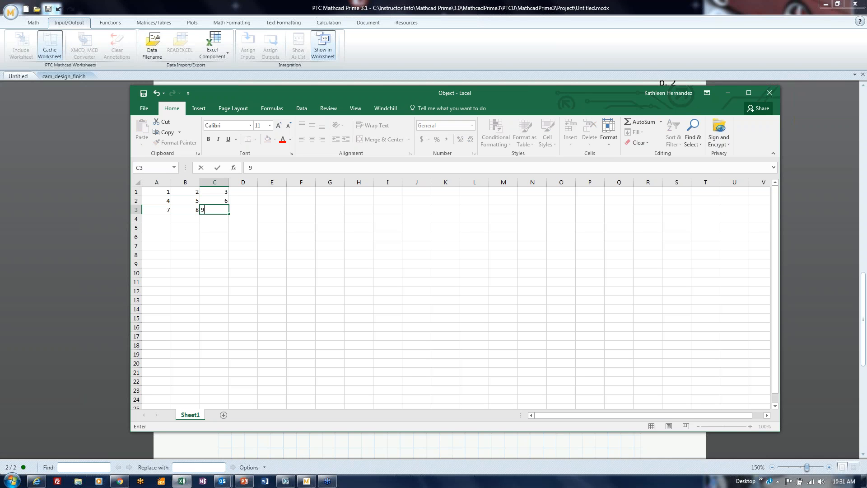
key("Return")
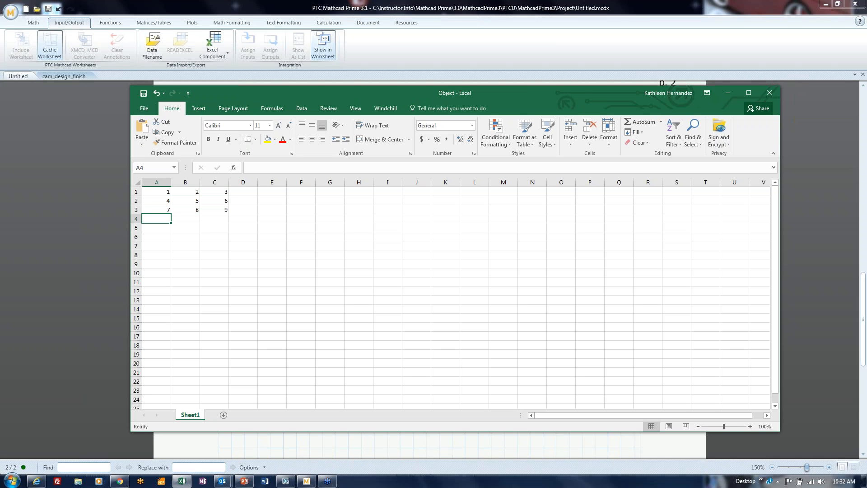
left_click(770, 93)
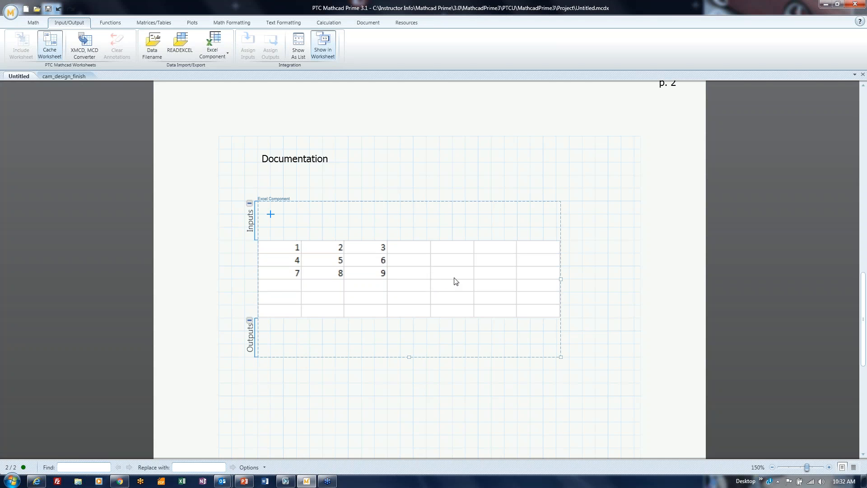
Reopen the Excel component's embedded sheet to review its data, and close it without changing anything
double_click(420, 277)
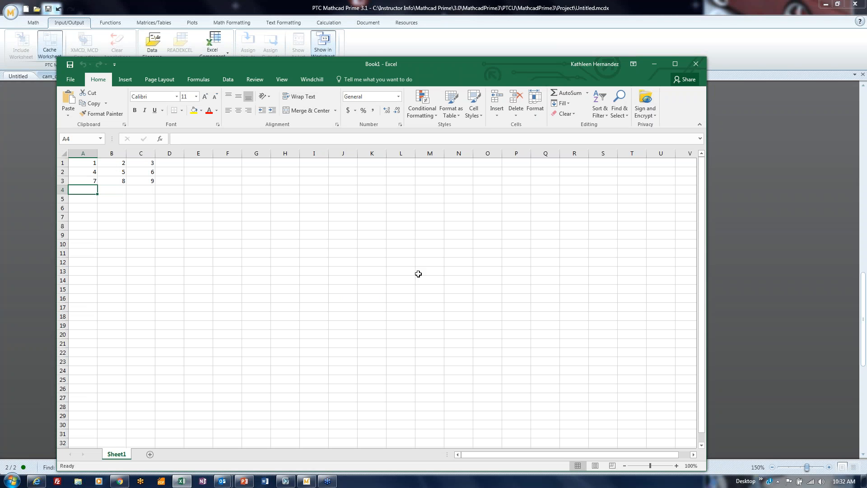
left_click(696, 64)
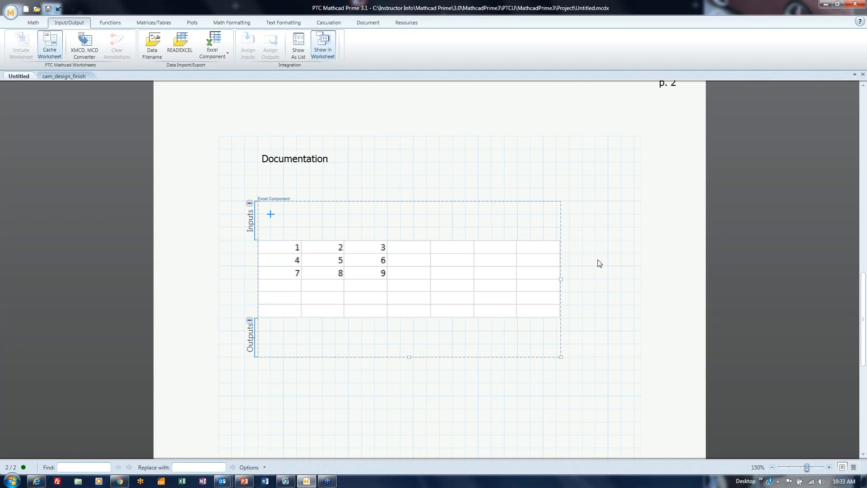
scroll(579, 265, "down", 5)
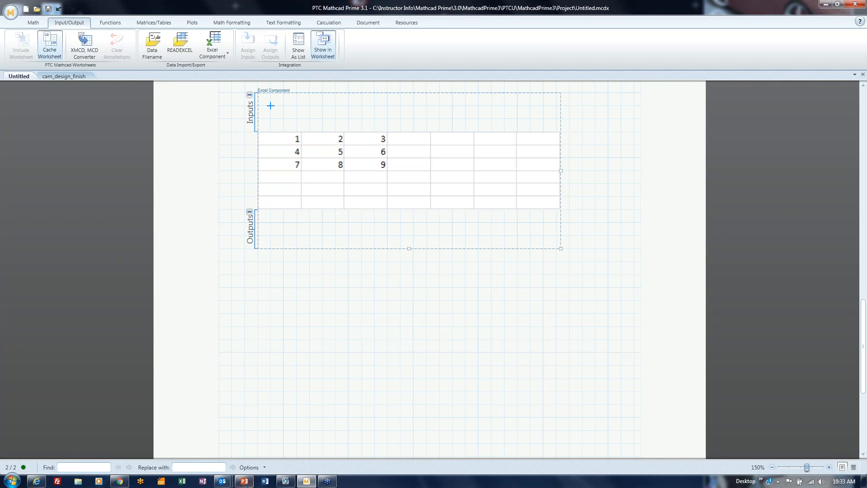
Switch to the PowerPoint webinar presentation, show slide 11 about running the converter as a slide show, and end the show
mouse_move(245, 482)
left_click(248, 485)
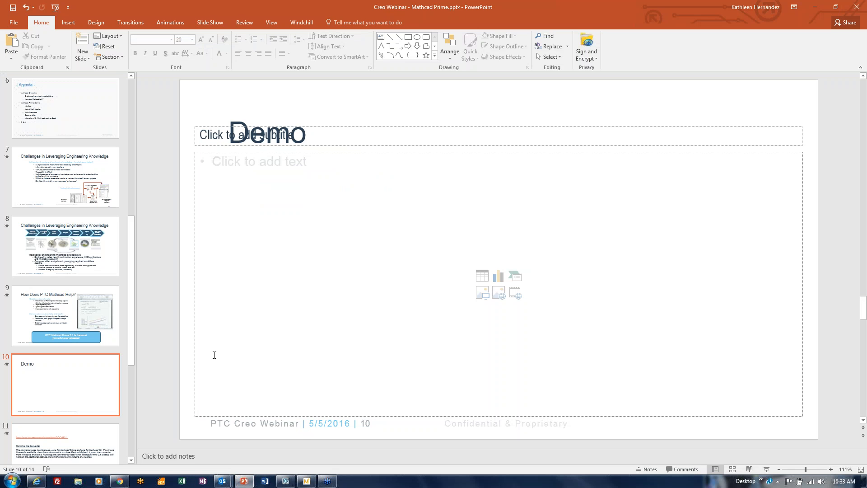
left_click(767, 469)
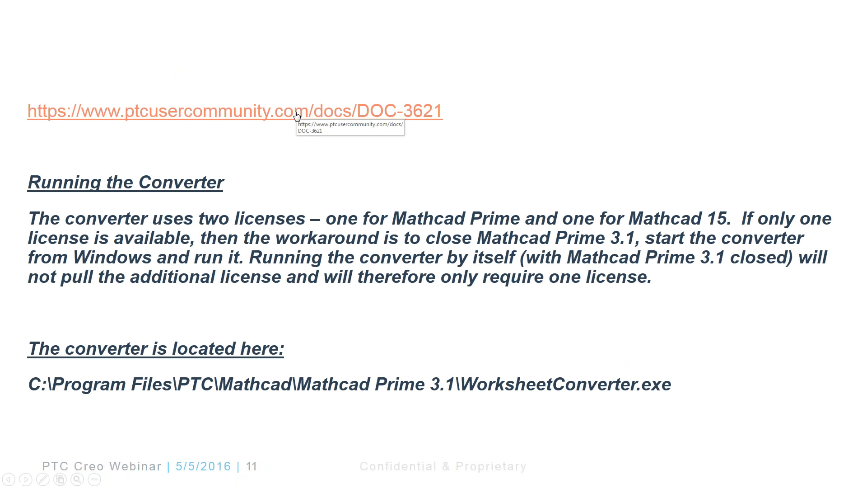
key("Escape")
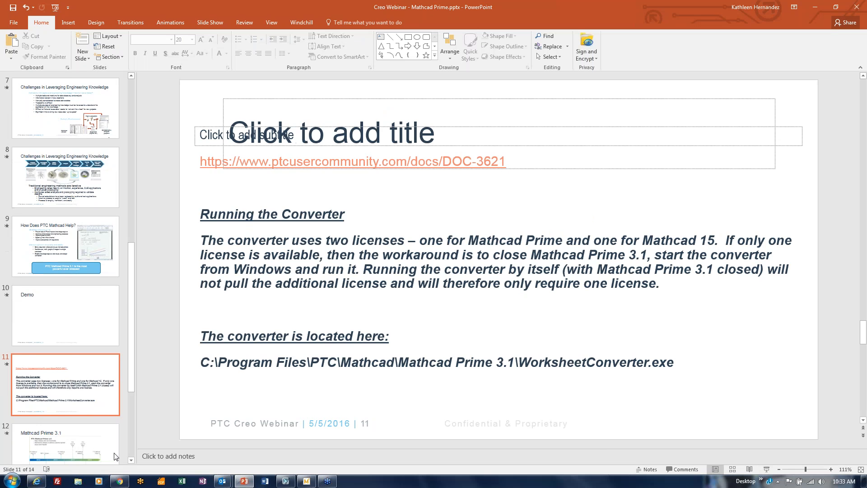
Switch to Chrome and browse the worksheet categories, collections and worksheet table on the "PTC Mathcad - All Worksheets" community page, returning to its beginning
left_click(120, 482)
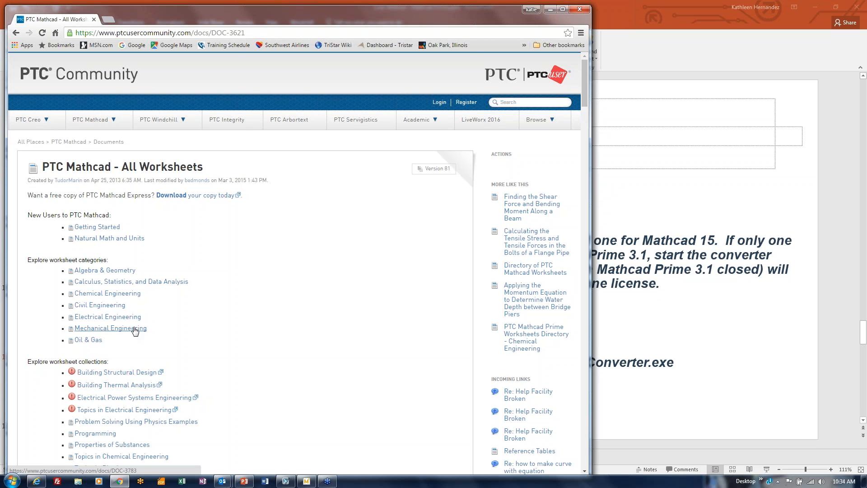
scroll(238, 330, "down", 6)
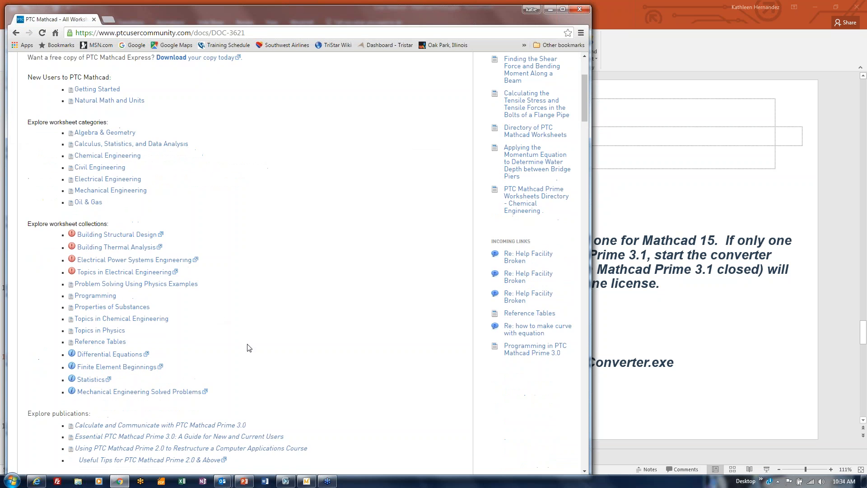
scroll(348, 365, "down", 10)
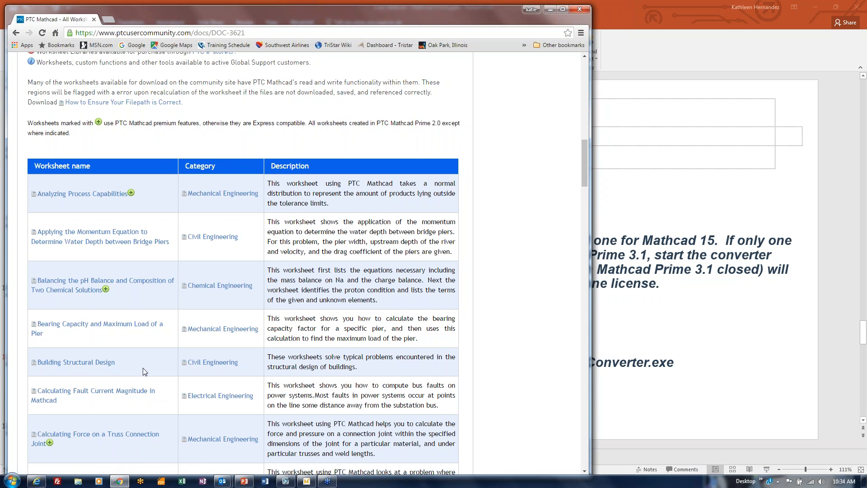
scroll(165, 399, "down", 5)
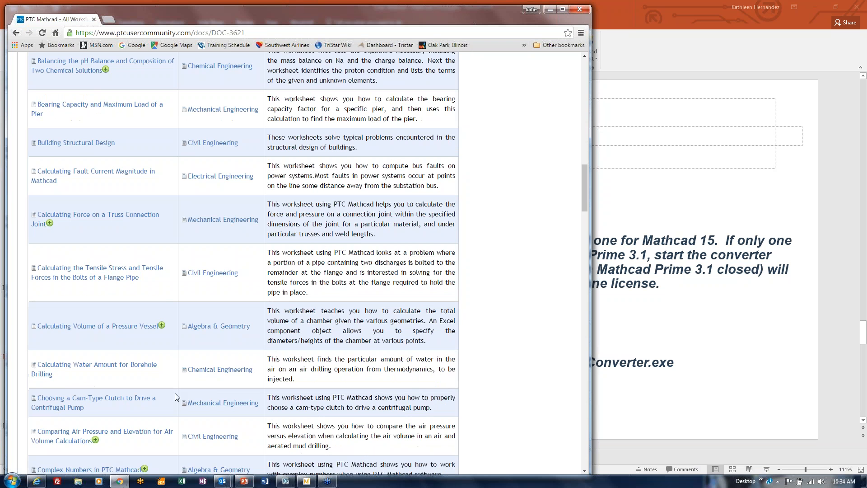
scroll(174, 384, "down", 2)
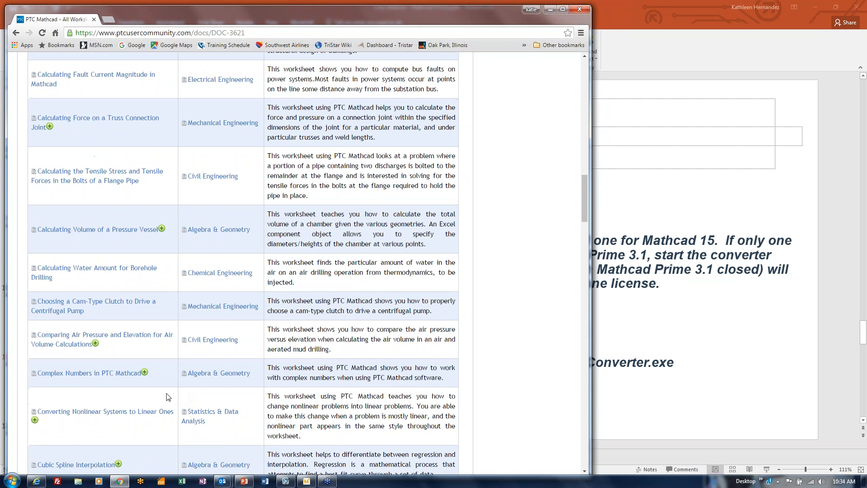
scroll(166, 405, "down", 2)
scroll(182, 408, "down", 7)
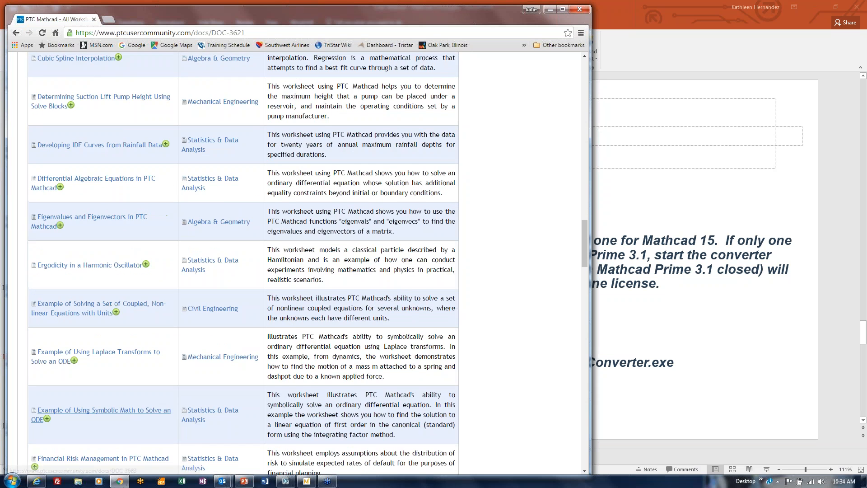
scroll(180, 412, "down", 4)
scroll(298, 264, "down", 5)
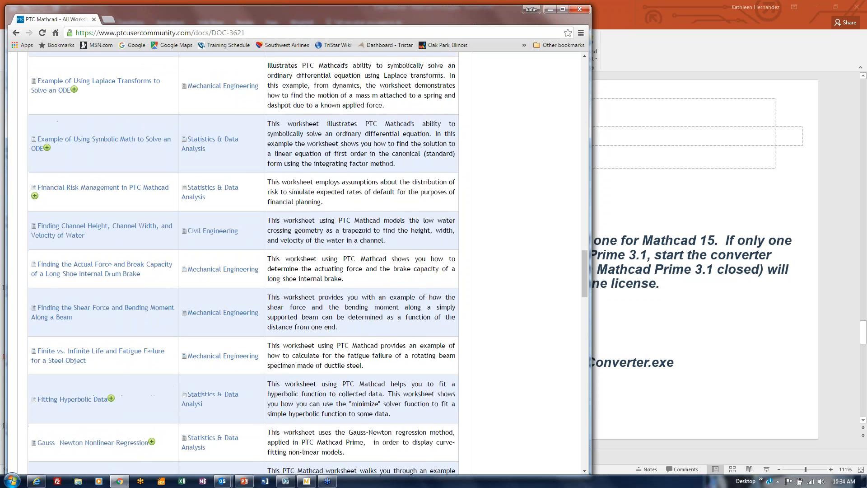
scroll(173, 408, "down", 4)
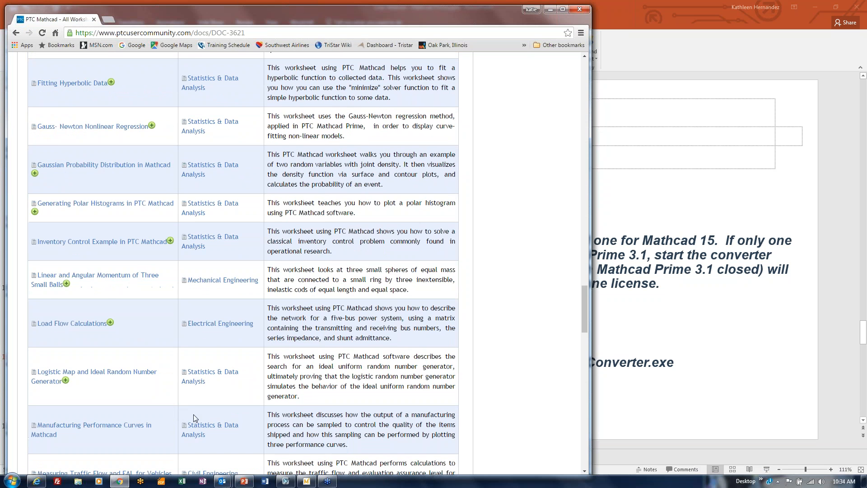
scroll(195, 419, "down", 2)
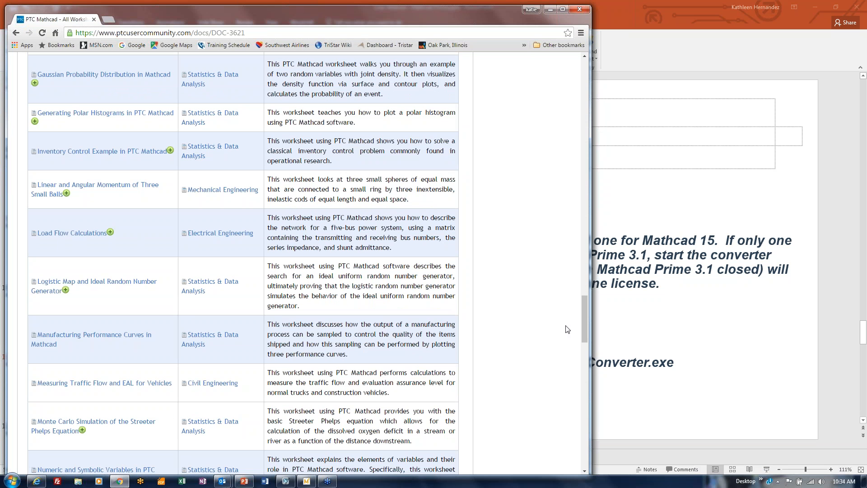
left_click_drag(583, 318, 586, 82)
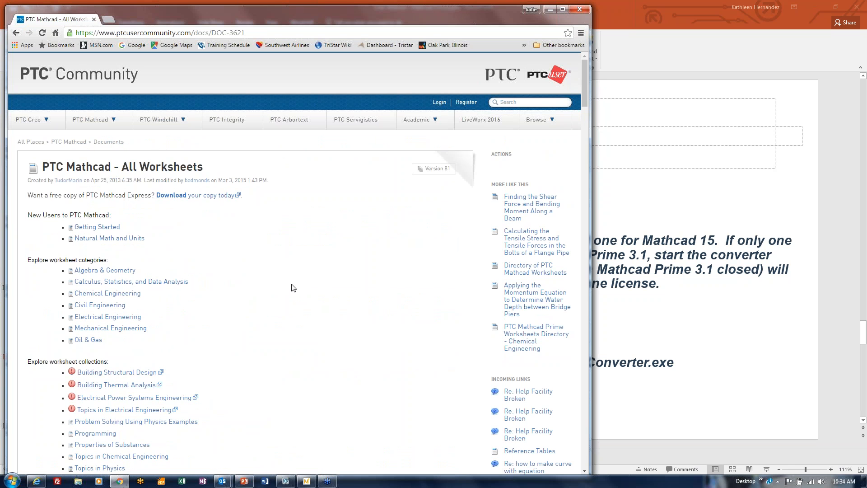